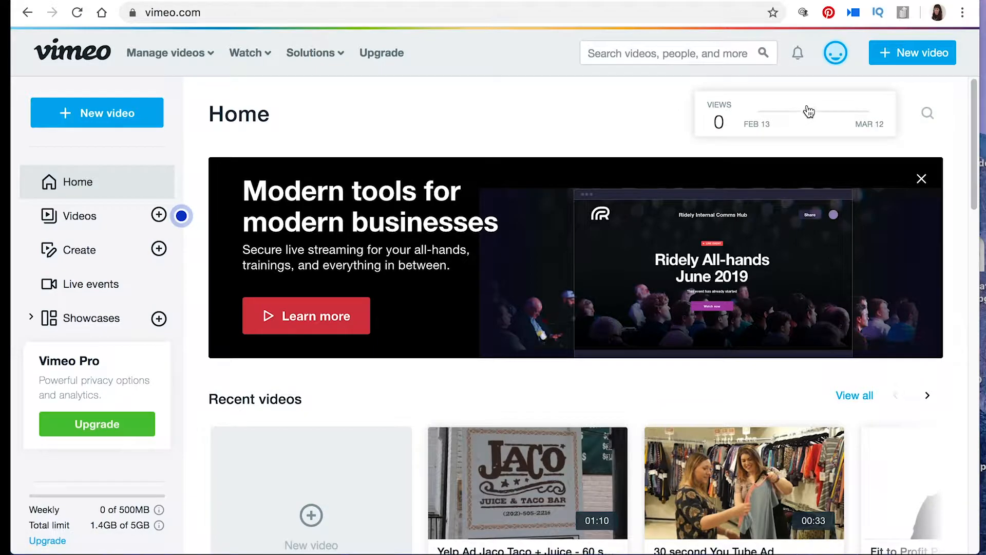
Step: Start creating a new video and look through the template categories and the full template gallery
left_click(928, 52)
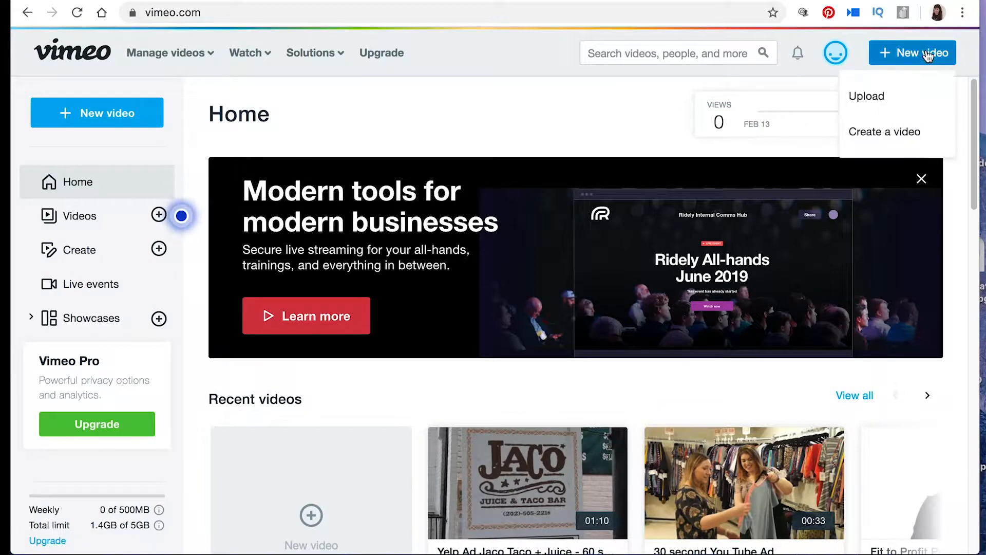
left_click(898, 134)
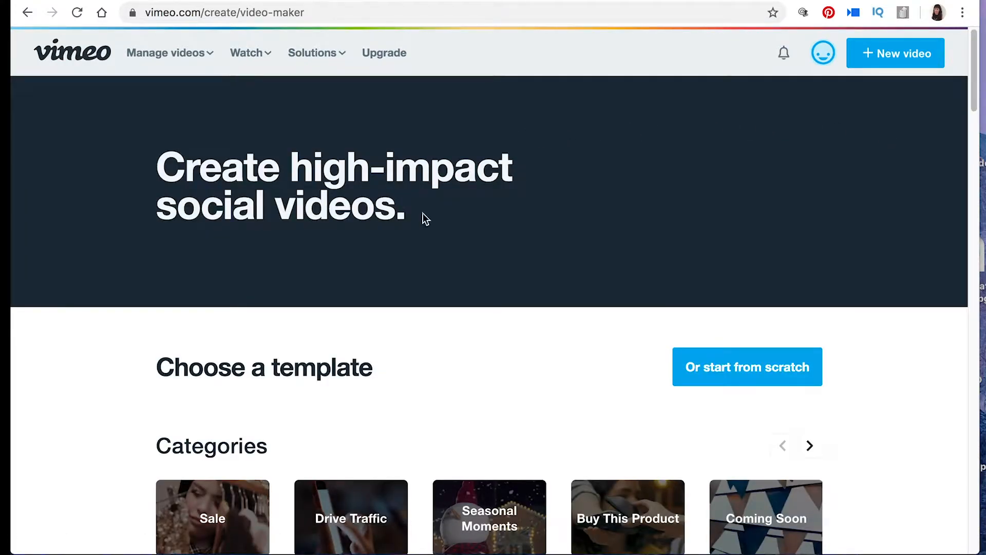
left_click_drag(973, 105, 967, 137)
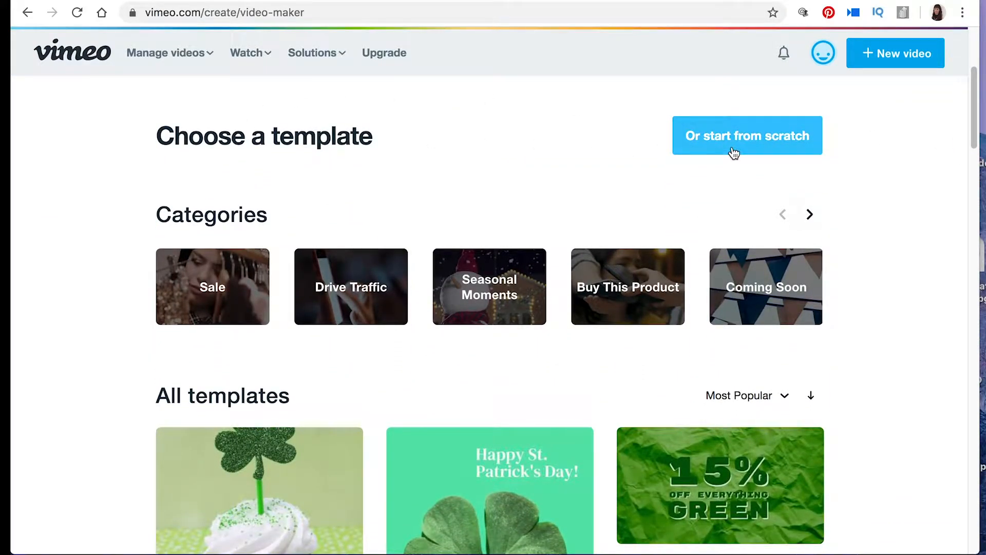
left_click_drag(972, 134, 971, 149)
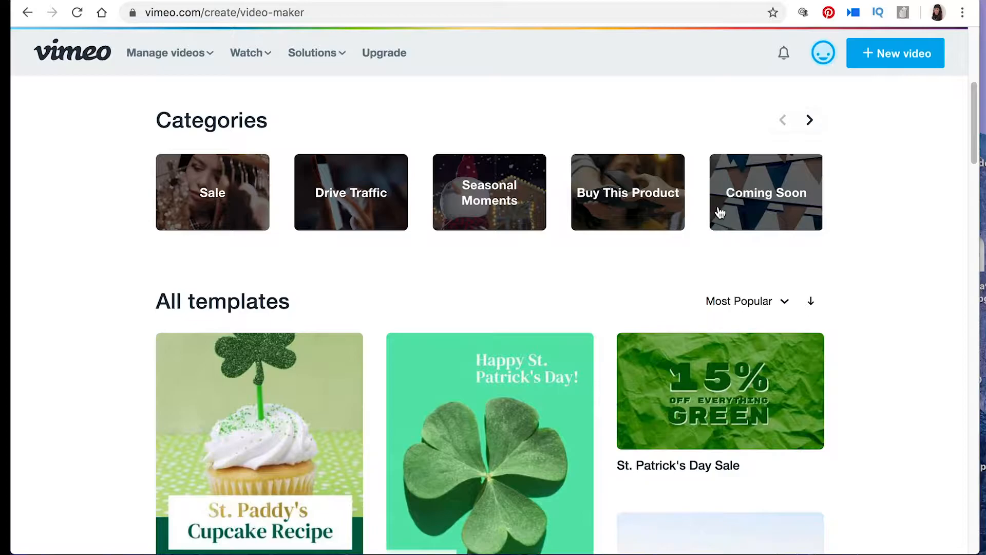
left_click(811, 122)
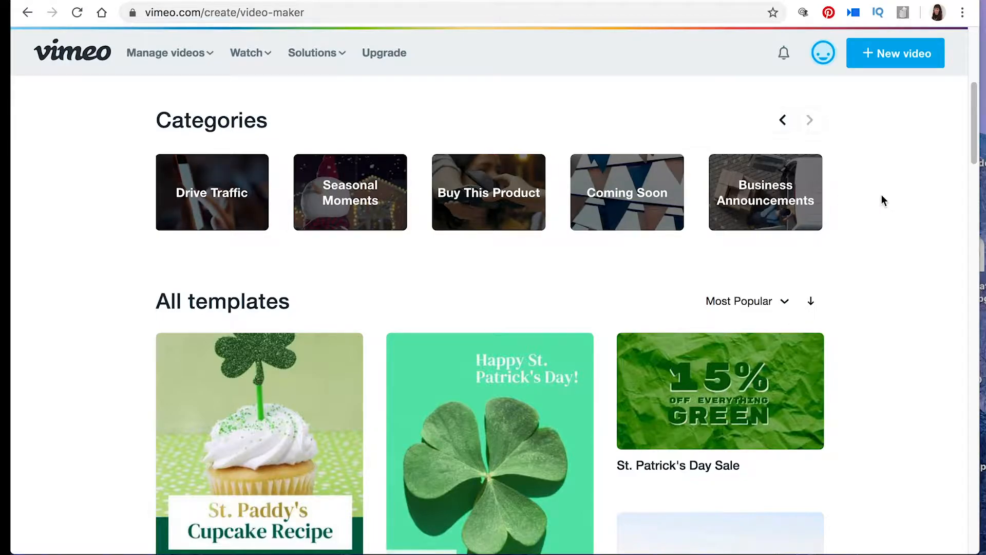
left_click_drag(976, 124, 974, 96)
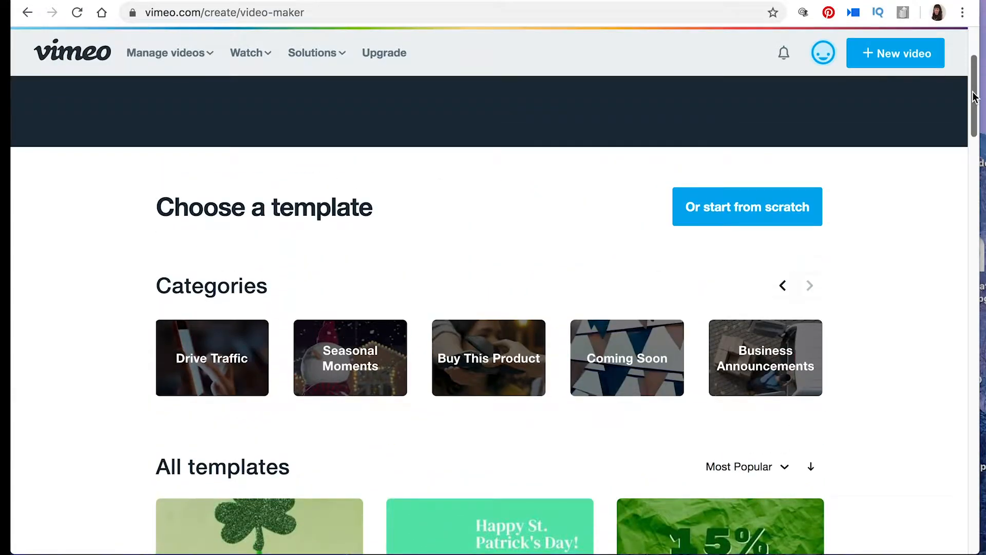
left_click(806, 203)
left_click_drag(976, 100, 917, 196)
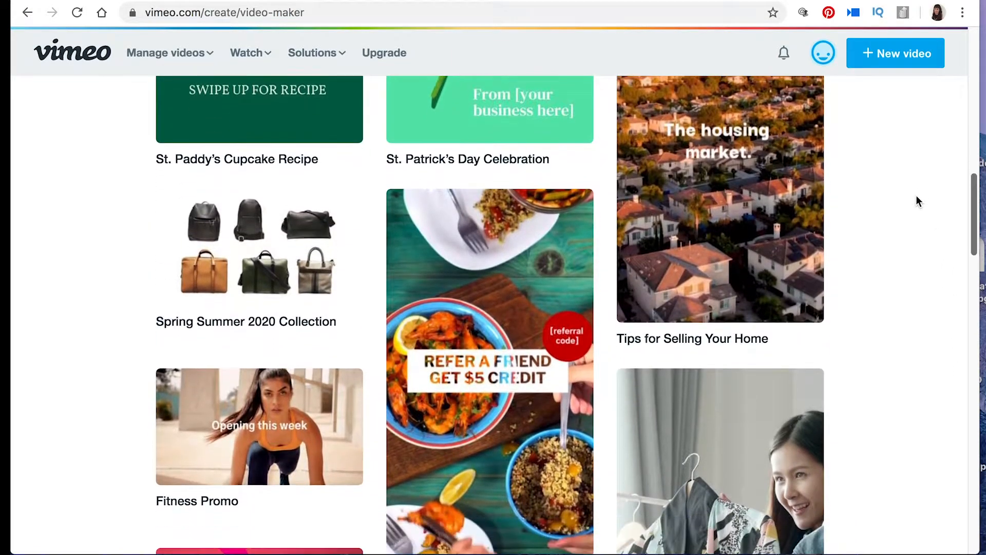
Step: Preview the Fitness Promo template, close it, and look over the St. Patrick's Day and other templates in the gallery
mouse_move(254, 401)
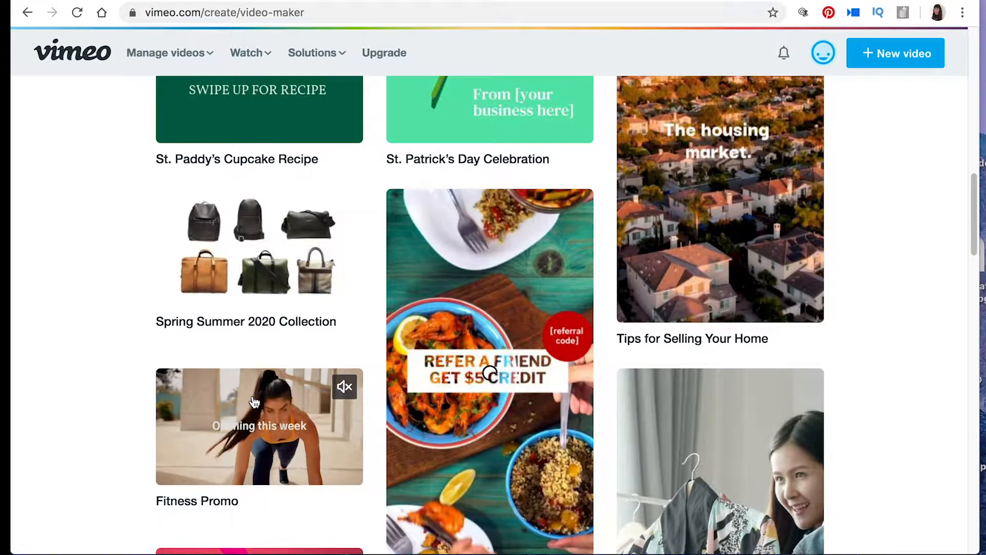
left_click(254, 399)
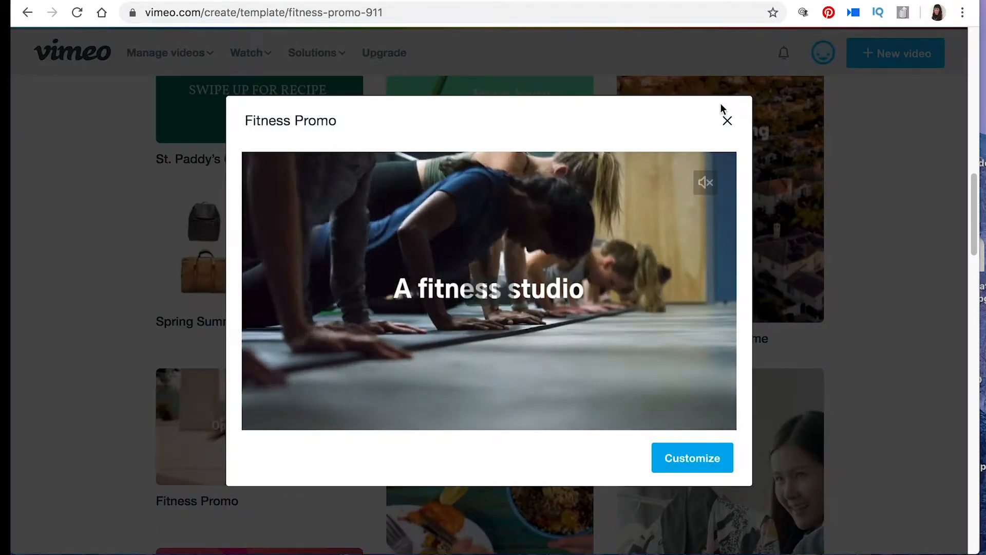
left_click(727, 120)
mouse_move(691, 196)
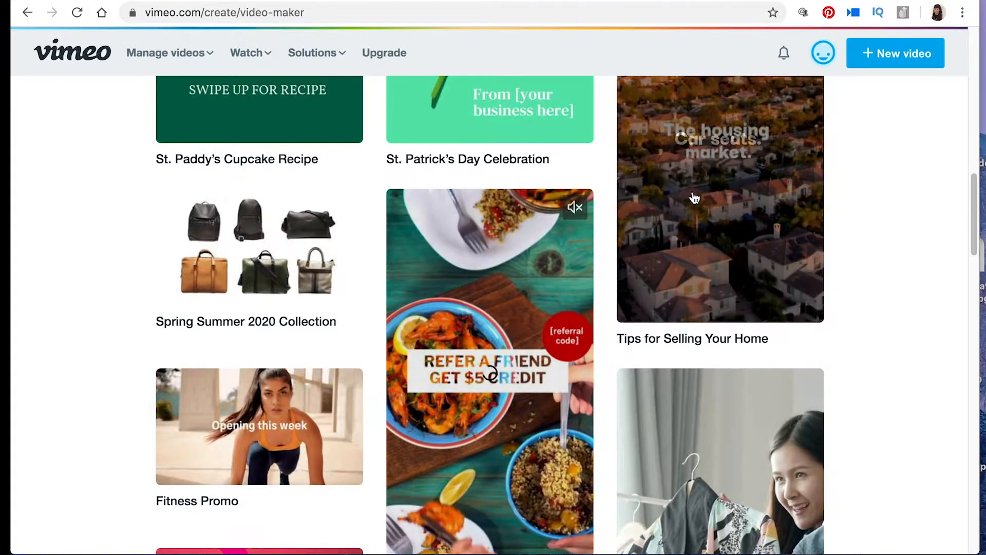
left_click_drag(976, 216, 975, 196)
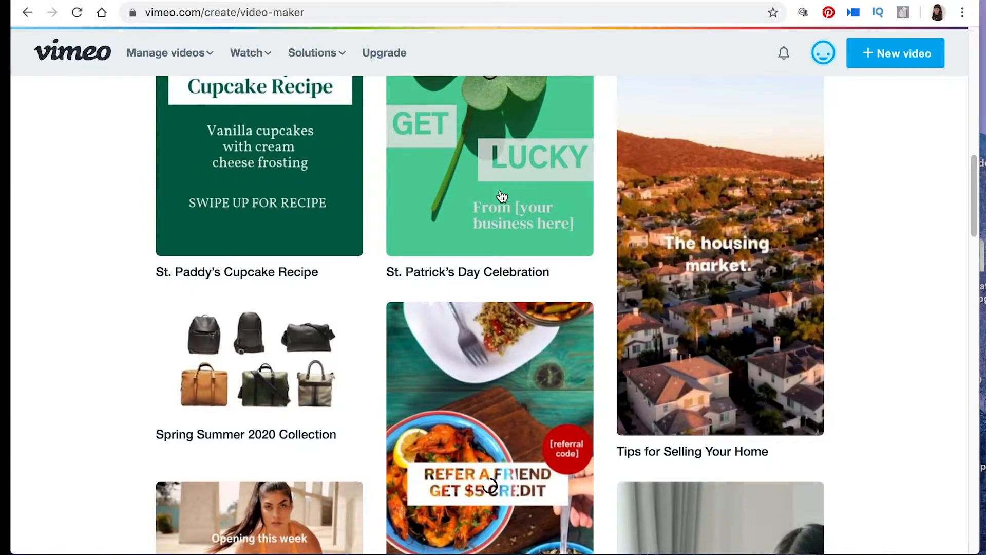
left_click_drag(974, 180, 972, 147)
mouse_move(494, 238)
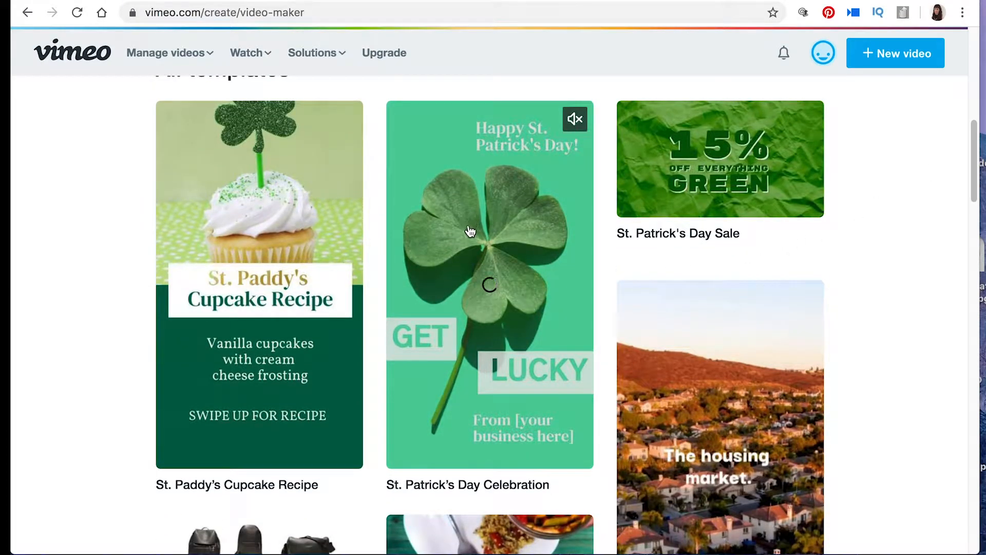
mouse_move(265, 271)
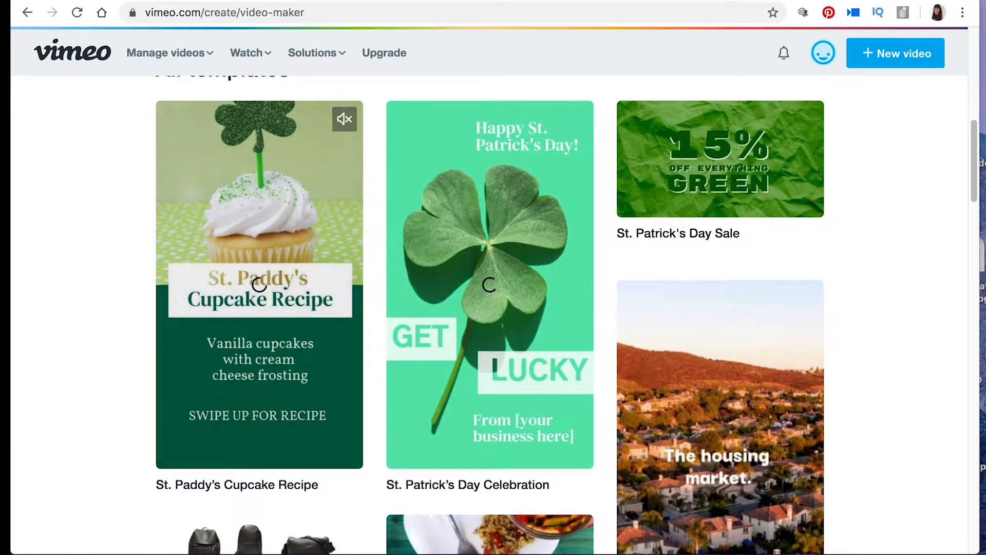
left_click_drag(973, 197, 947, 248)
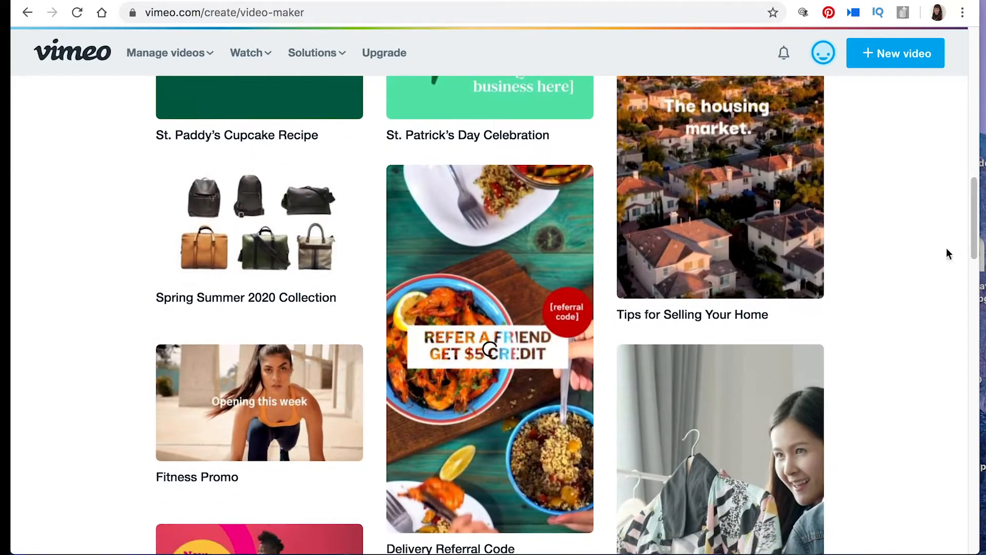
Step: Open the Fitness Promo template and start customizing it
mouse_move(263, 406)
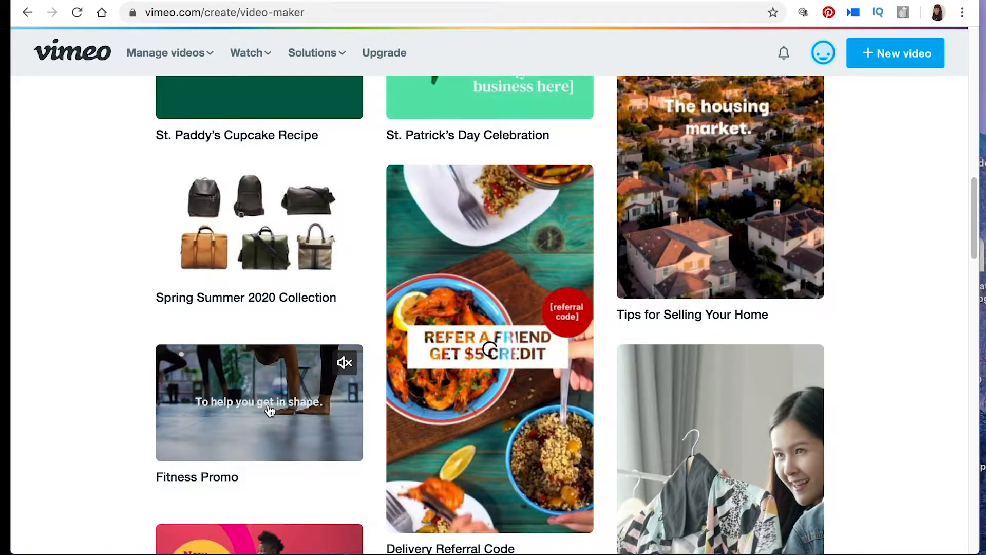
left_click(259, 433)
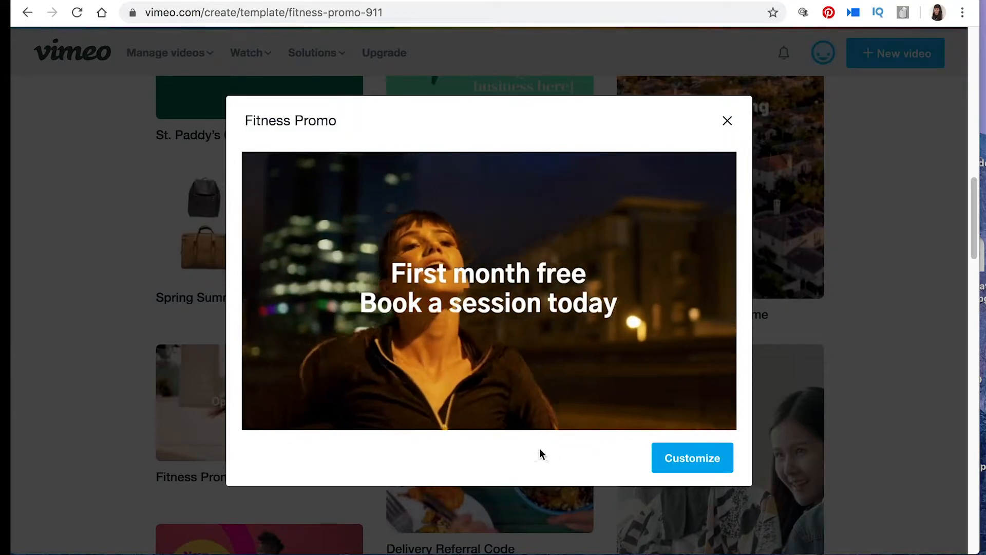
left_click(650, 458)
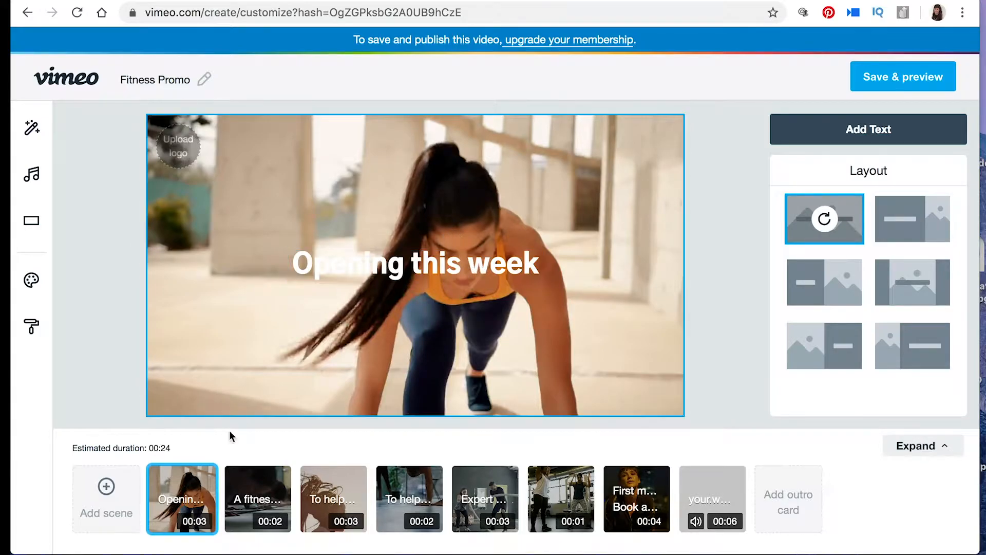
Step: Review the template's scenes in order from the opening to the website card, then revisit the first two
mouse_move(179, 488)
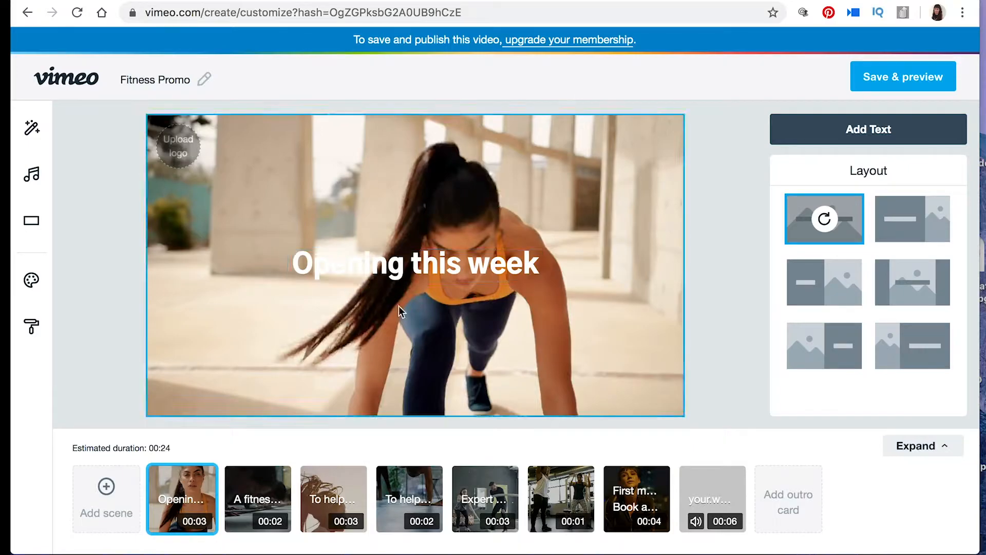
left_click(267, 505)
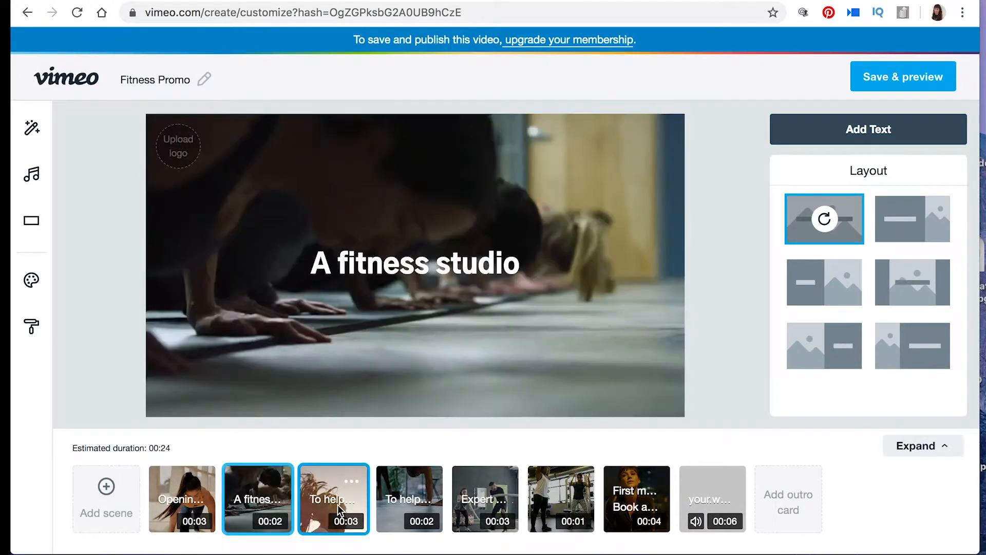
left_click(347, 504)
left_click(396, 504)
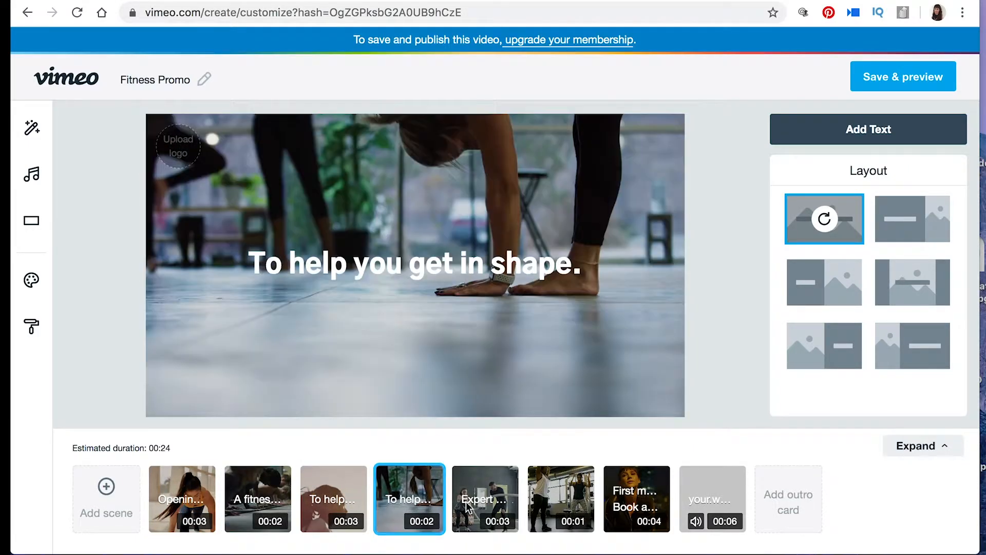
left_click(477, 503)
left_click(561, 503)
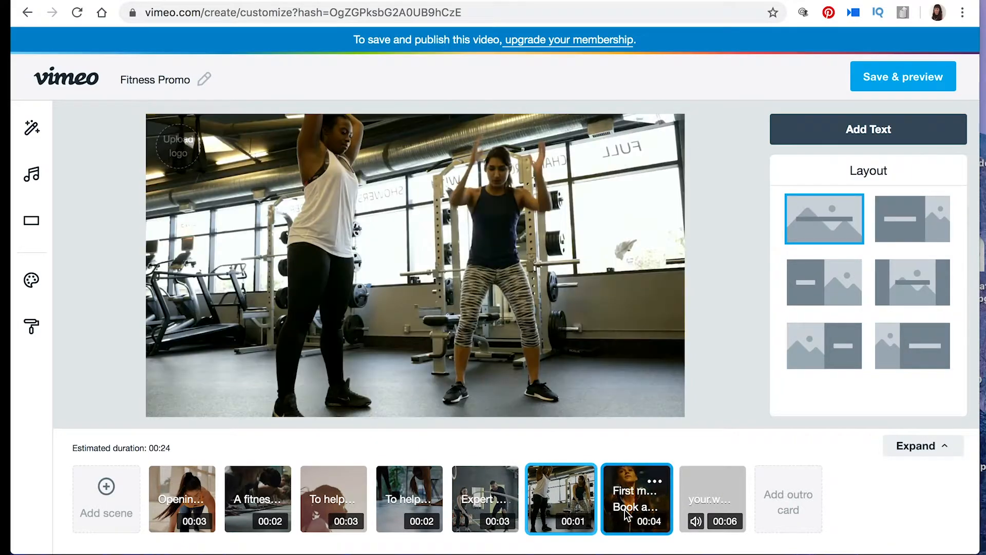
left_click(627, 514)
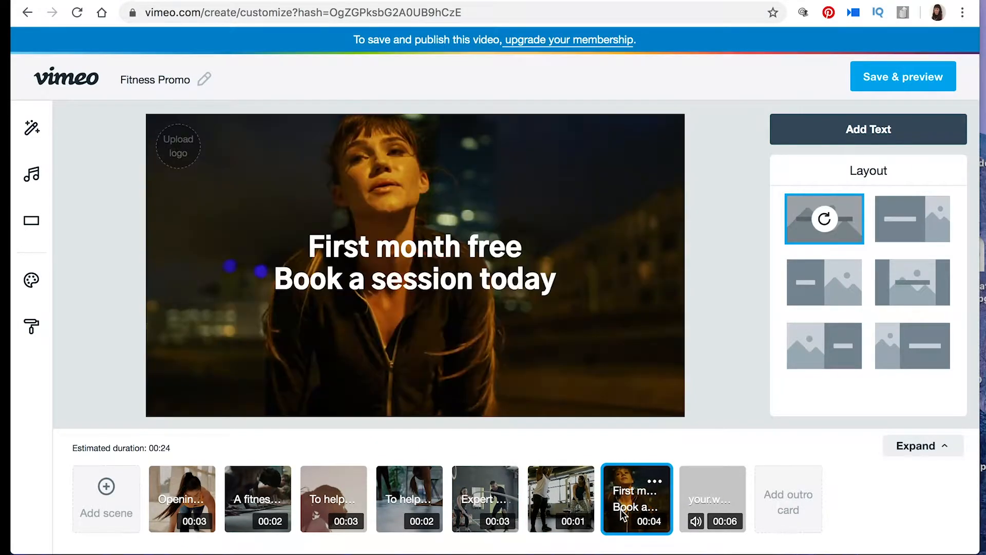
left_click(708, 510)
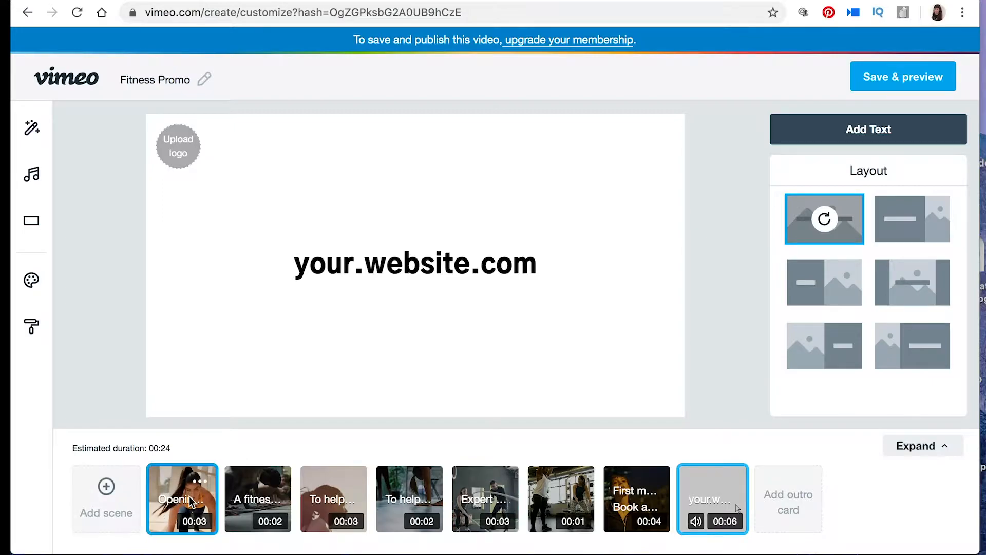
left_click(206, 496)
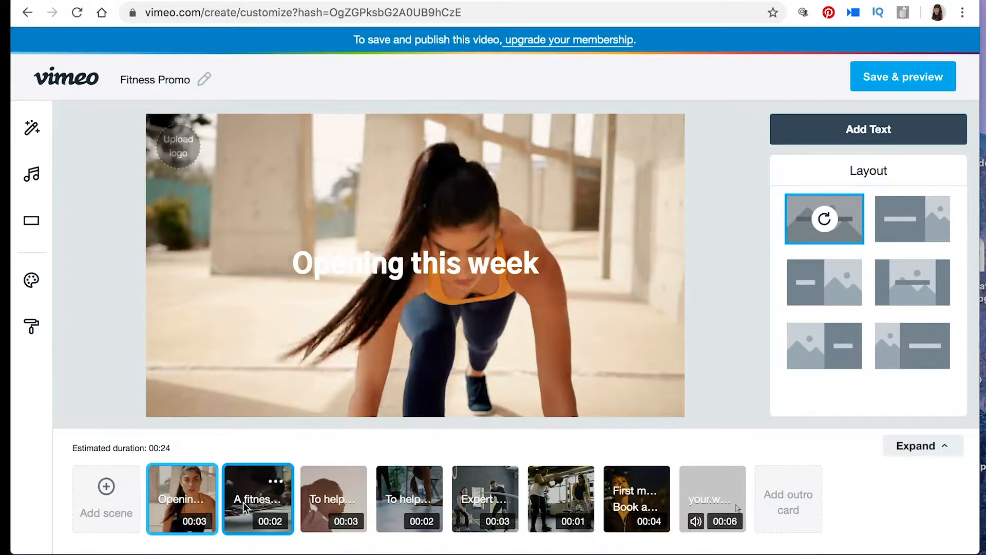
left_click(275, 502)
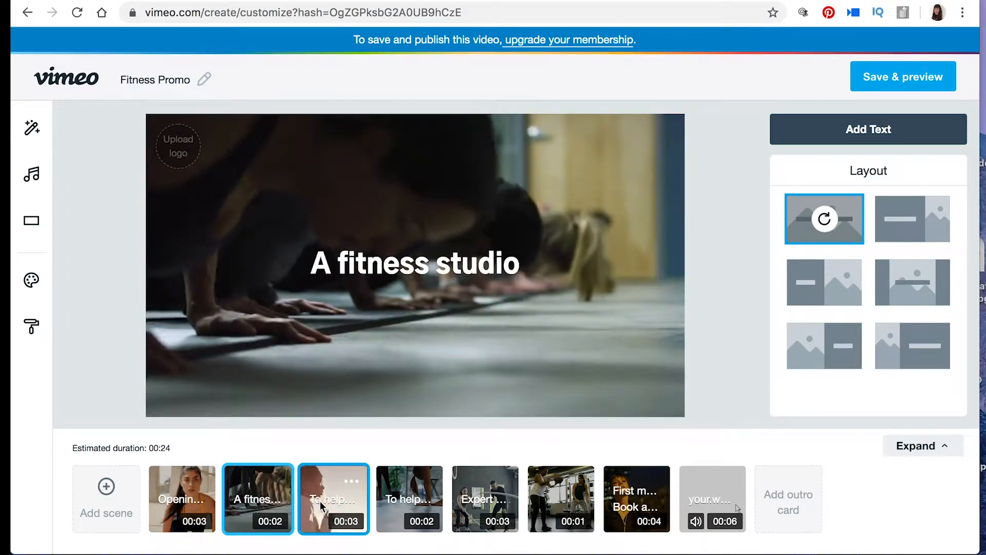
Step: Select the opening scene's video clip and play it
left_click(181, 508)
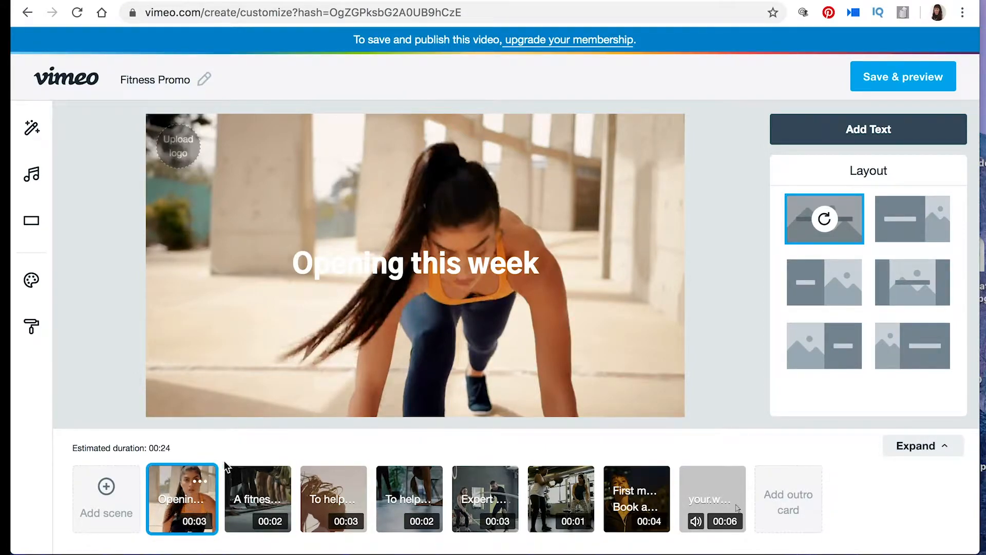
left_click(199, 388)
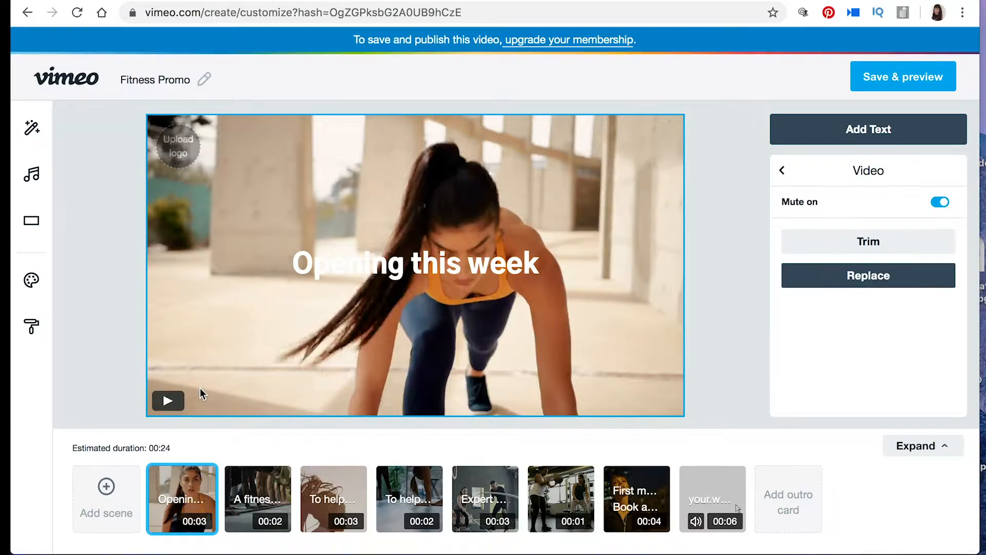
left_click(168, 402)
mouse_move(201, 488)
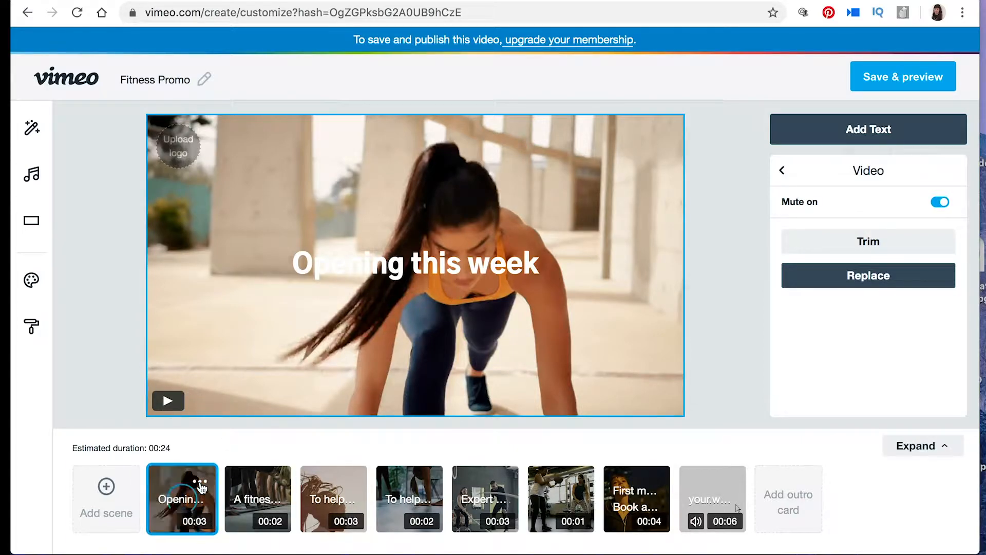
Step: Trim the opening scene's clip to a duration of 4.0 seconds, preview it, and save the trim
left_click(201, 484)
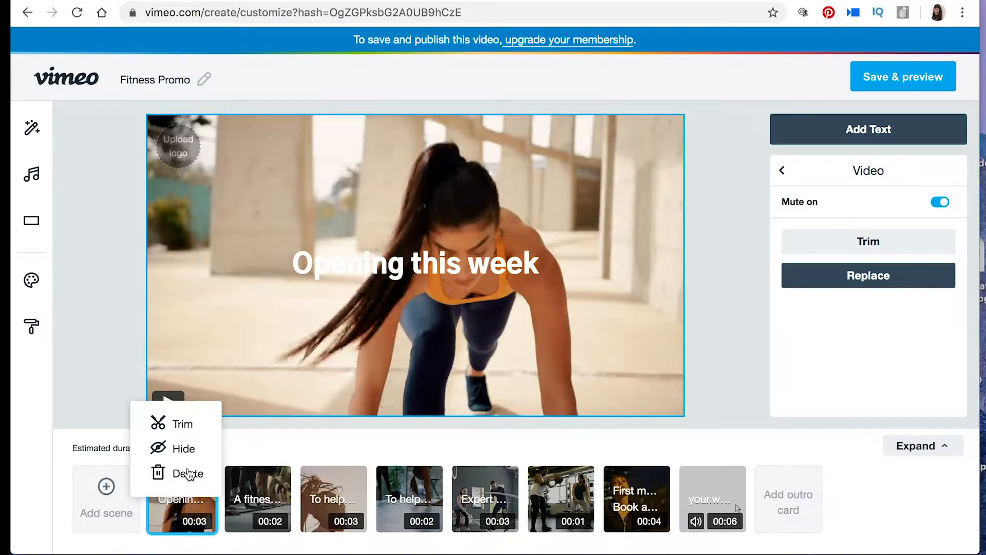
left_click(179, 426)
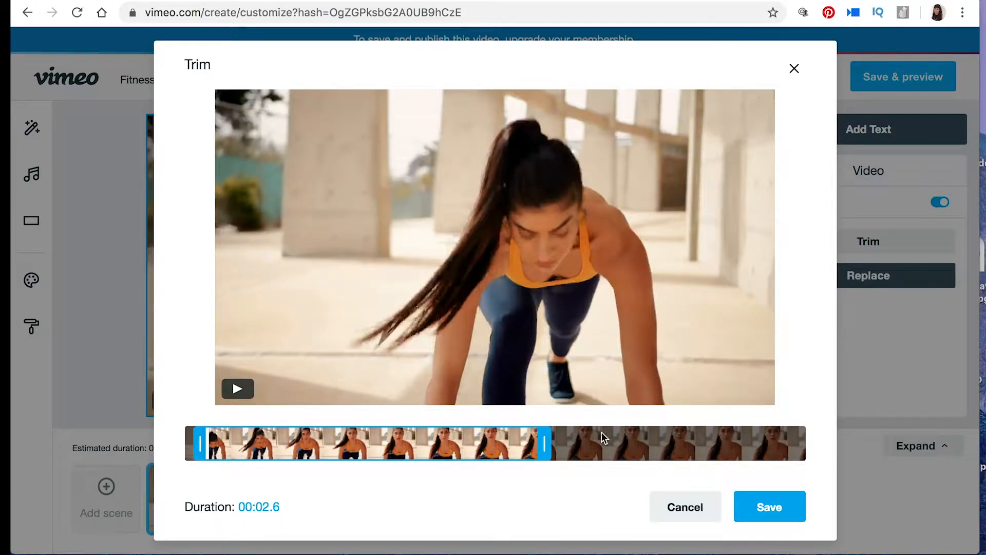
left_click_drag(547, 443, 723, 457)
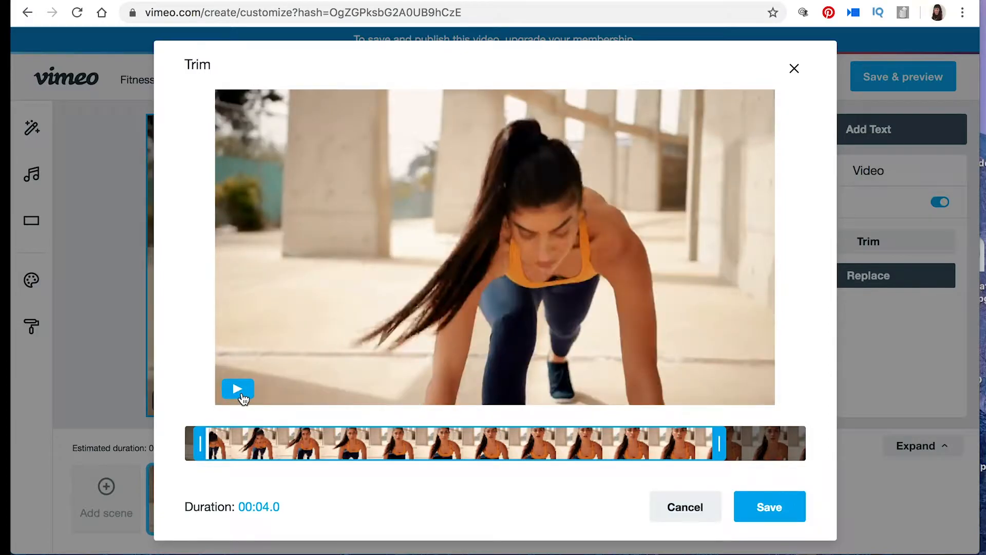
left_click(247, 397)
left_click(236, 394)
left_click(237, 394)
left_click(773, 508)
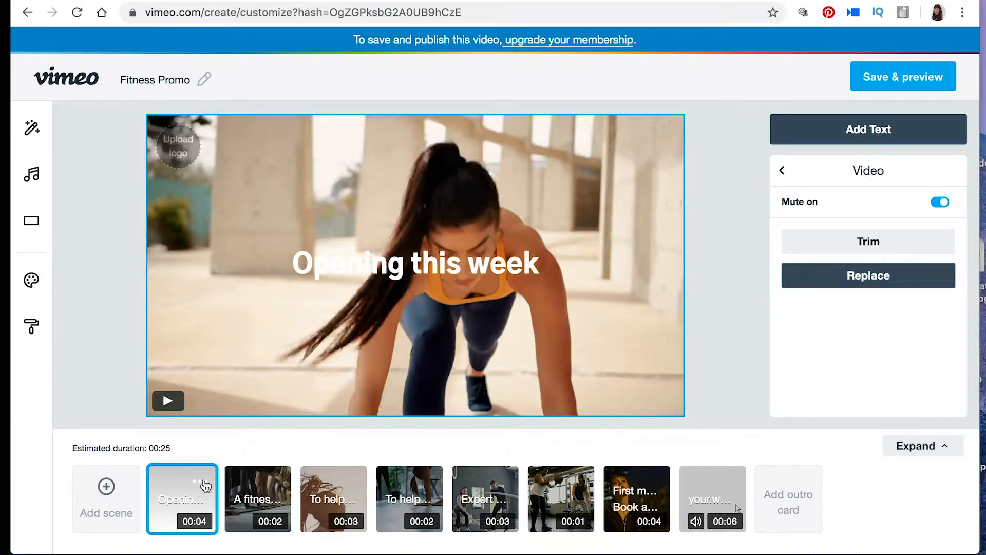
Step: Replace the opening scene's text with "Hello world"
left_click(427, 271)
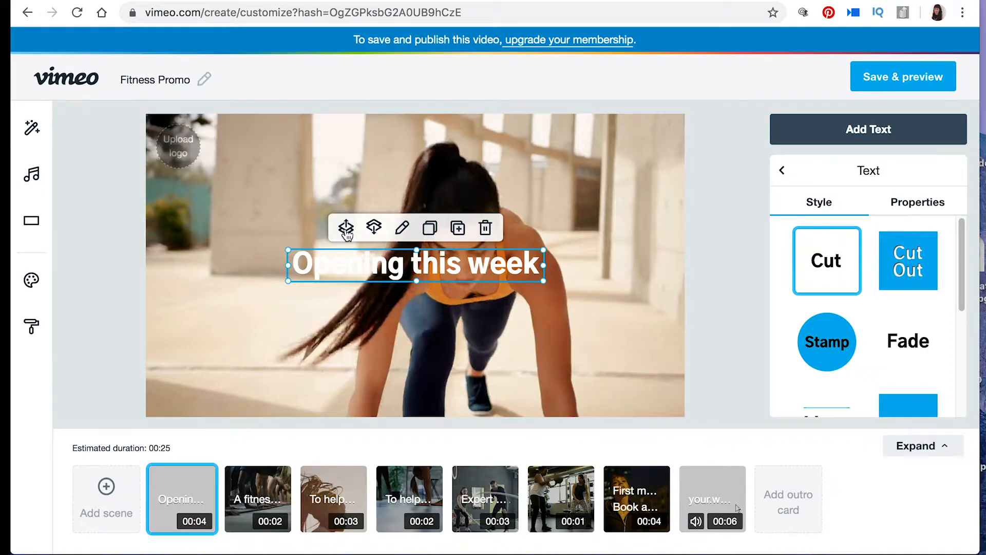
left_click(403, 230)
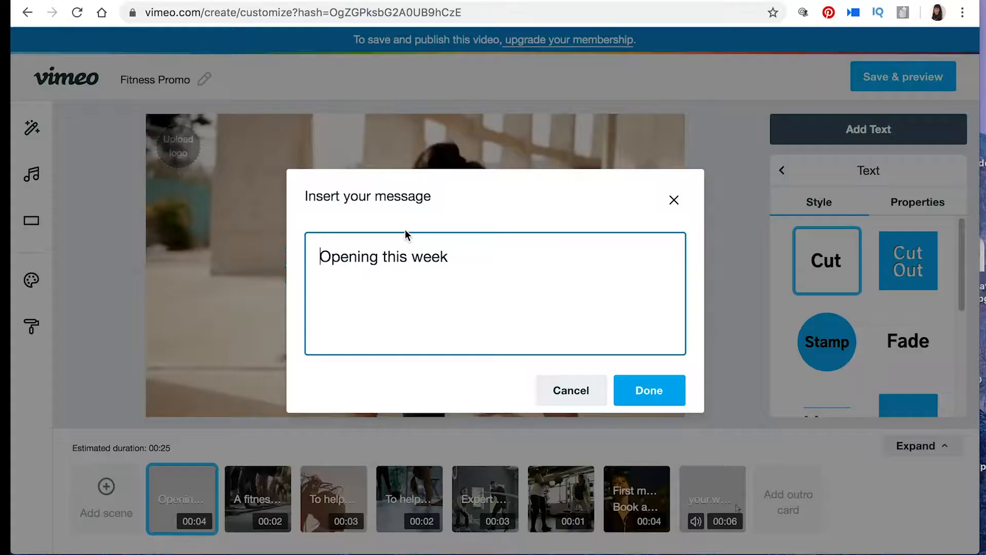
triple_click(495, 257)
key("BackSpace")
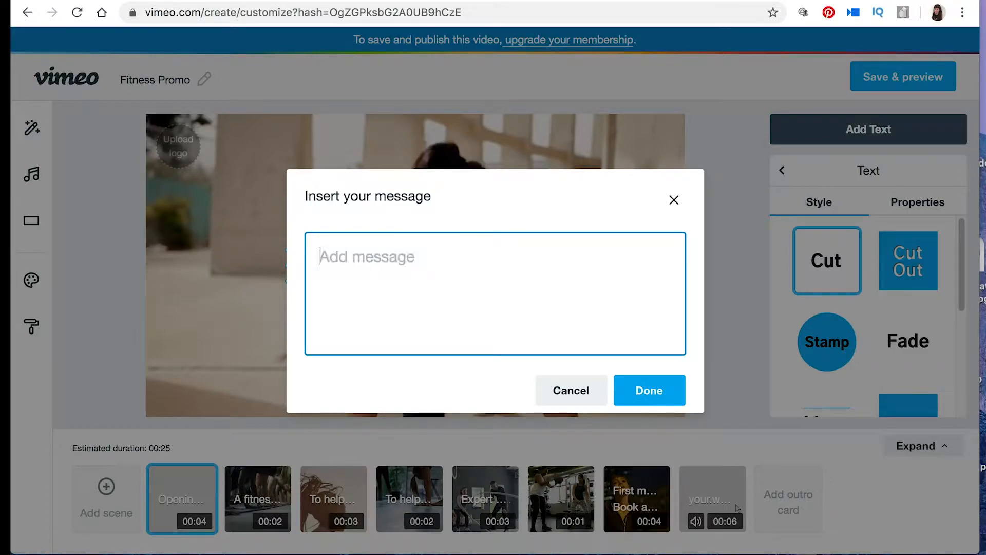
type("Hello world")
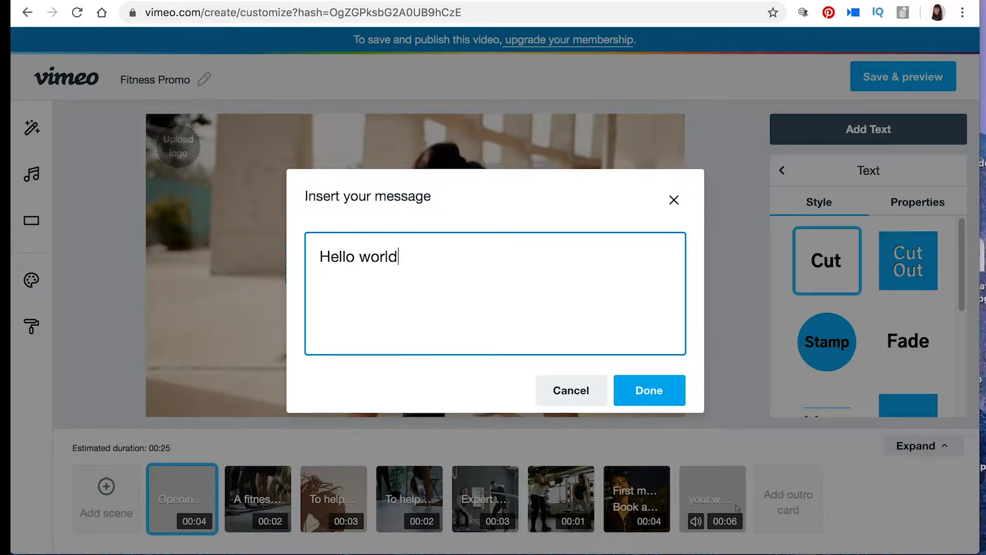
left_click(671, 391)
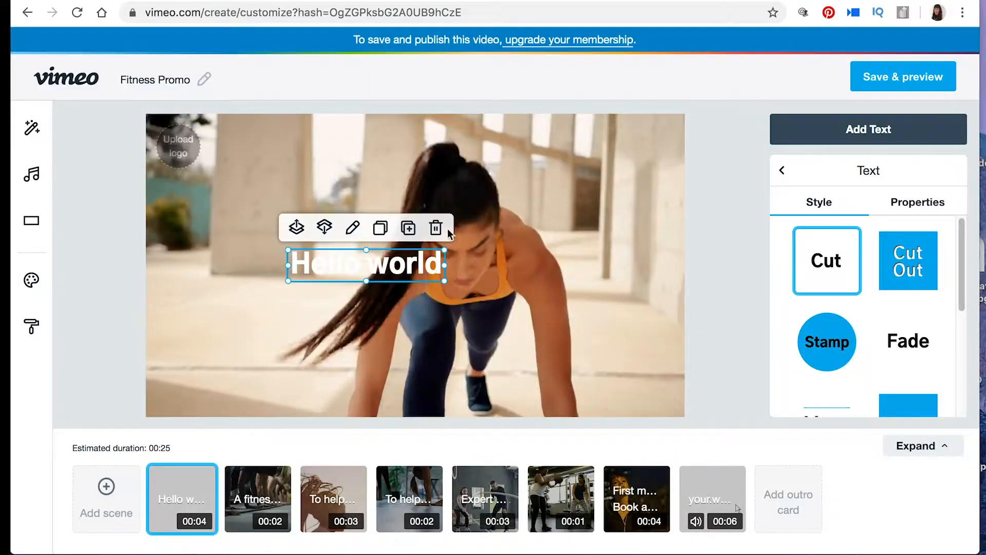
Step: Duplicate the "Hello world" text, placing the copy just below the original, and remove the copy
left_click(406, 232)
left_click_drag(403, 268, 502, 301)
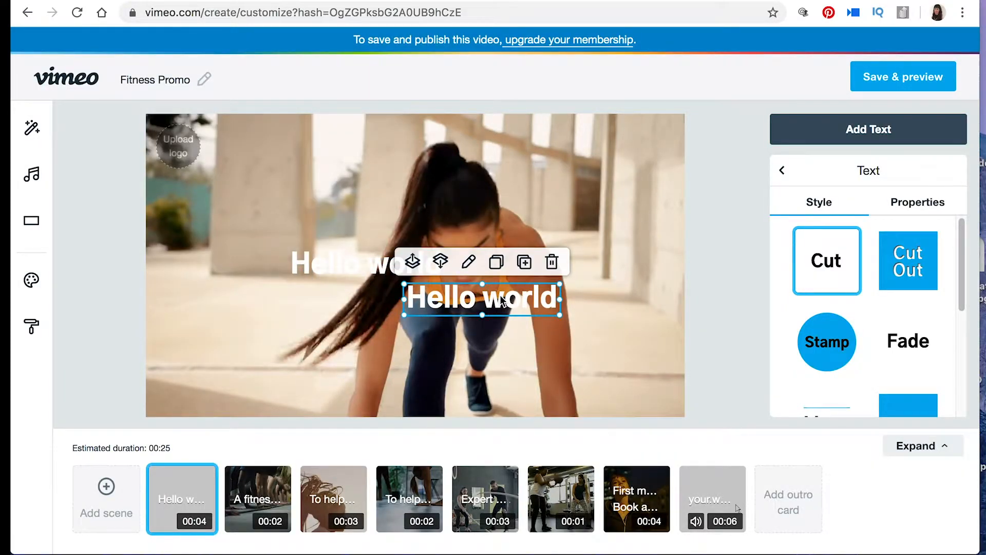
key("Delete")
Step: Try the Lines and Splash styles on the "Hello world" text and apply the Fade style
left_click(344, 249)
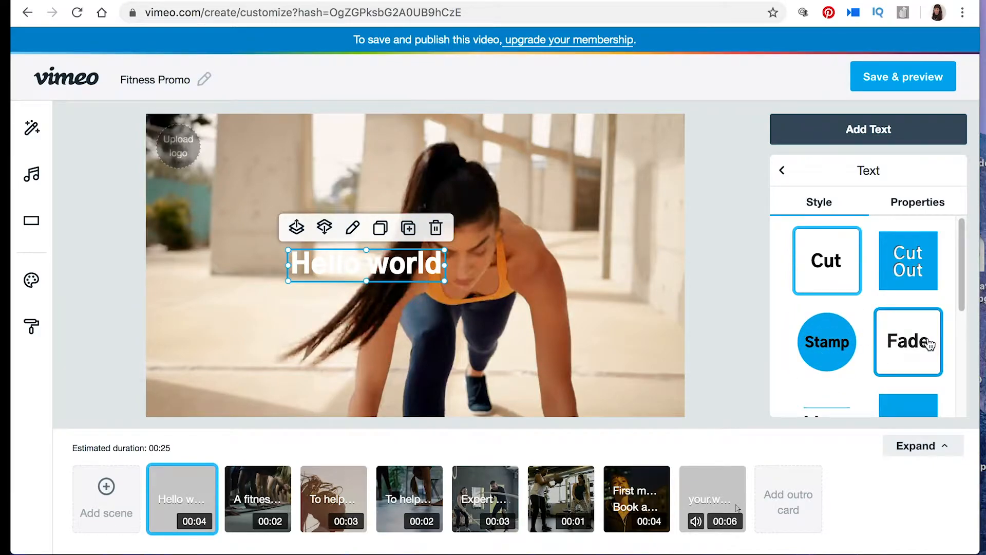
left_click_drag(968, 278, 967, 343)
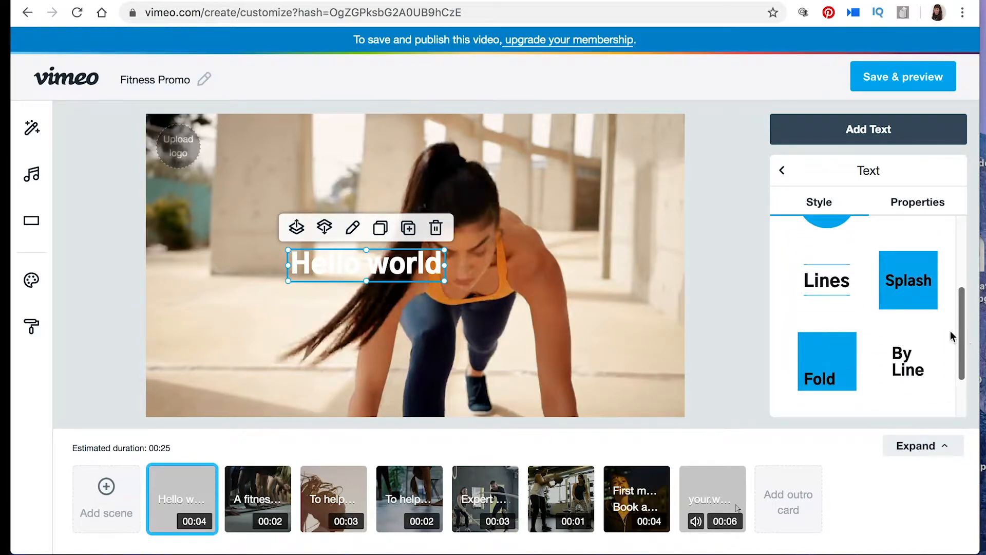
left_click(818, 302)
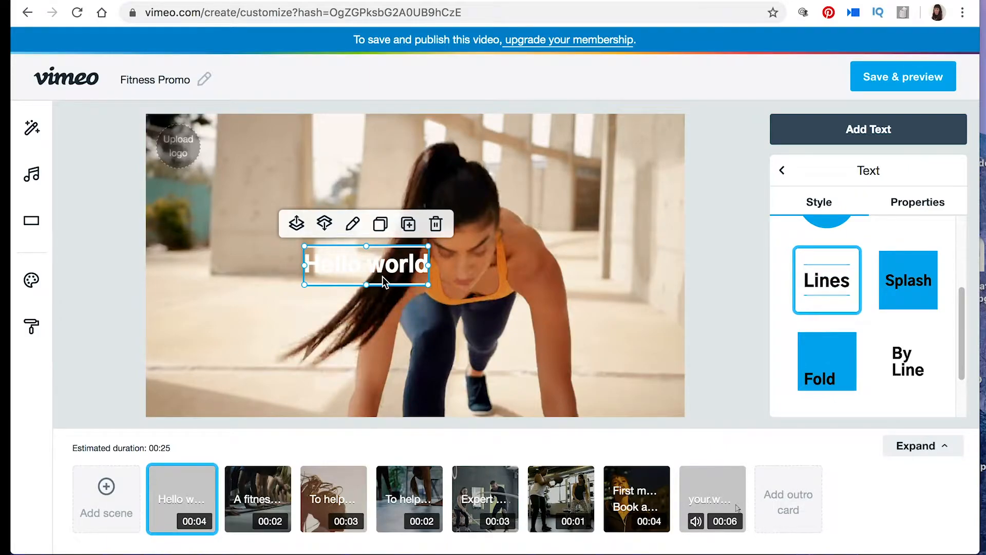
left_click(923, 280)
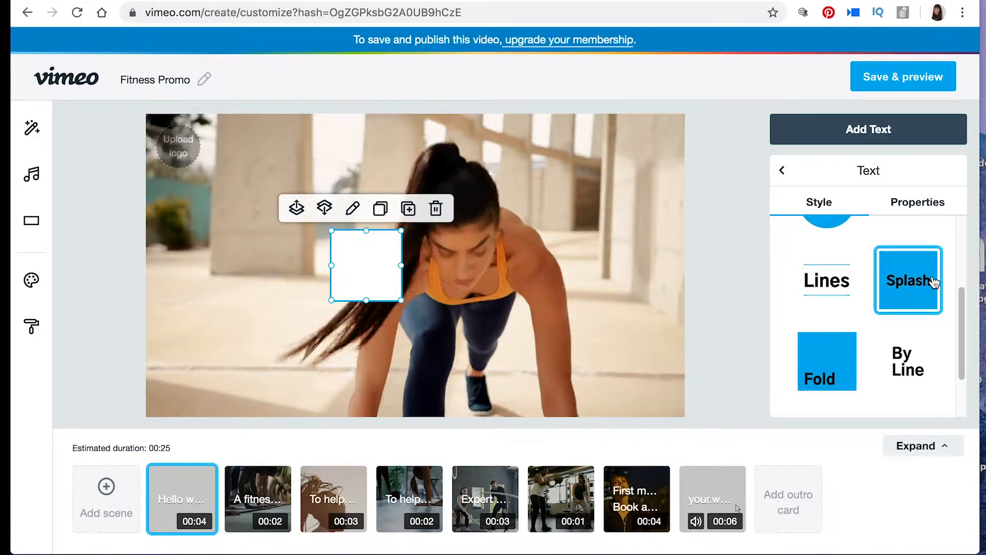
left_click_drag(963, 308, 962, 231)
left_click(906, 344)
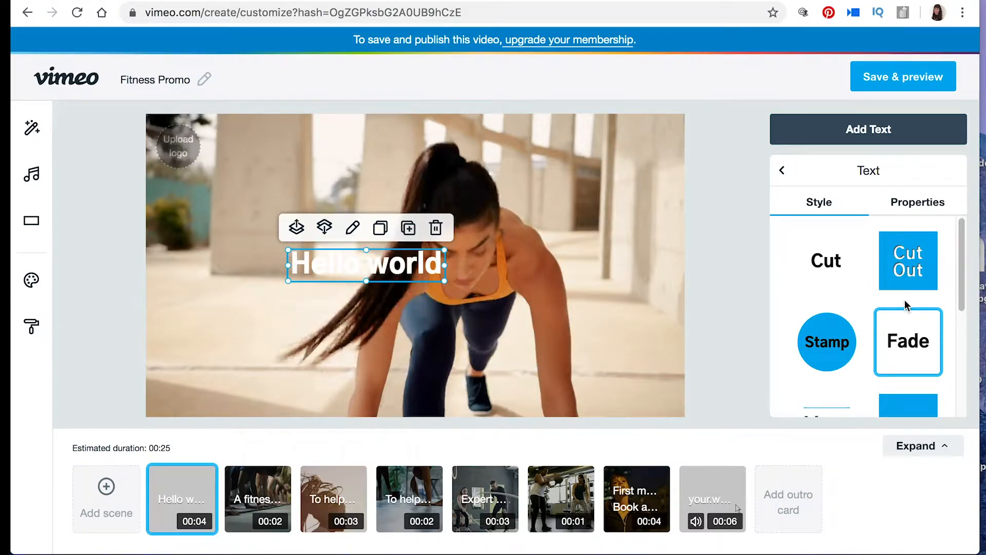
Step: Set the "Hello world" text's scale to 25 and its font to Comfortaa
left_click(906, 205)
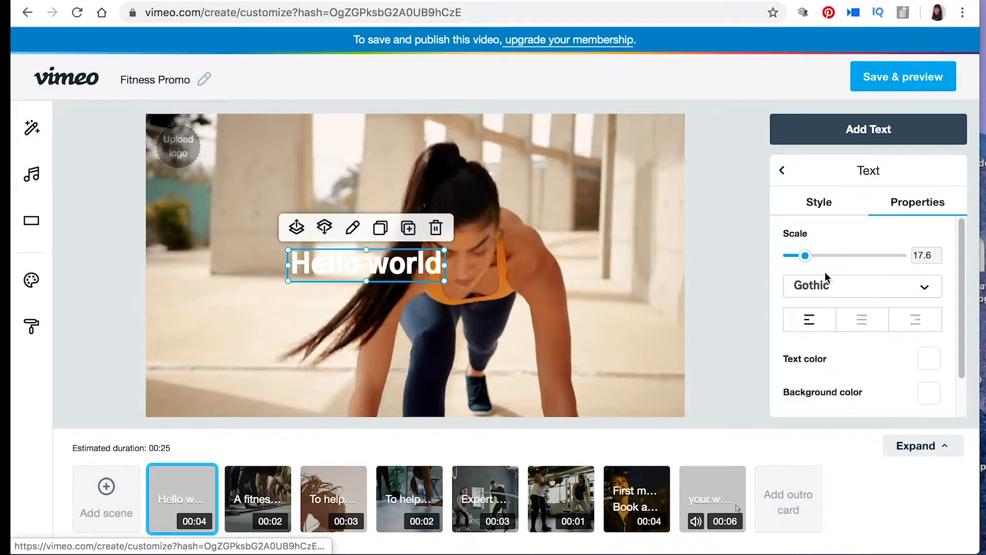
mouse_move(810, 262)
left_mouse_down()
mouse_move(829, 262)
mouse_move(816, 262)
left_mouse_up()
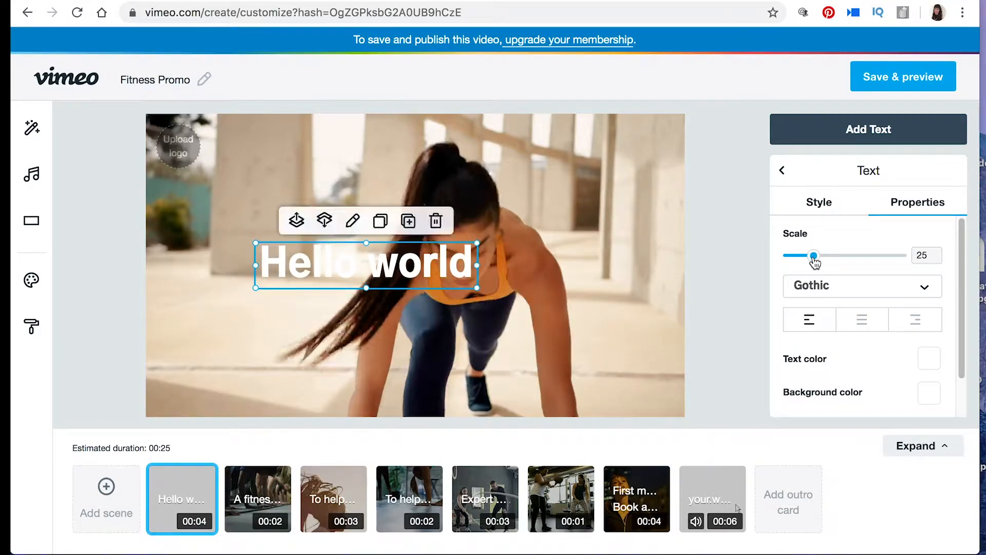
left_click(931, 288)
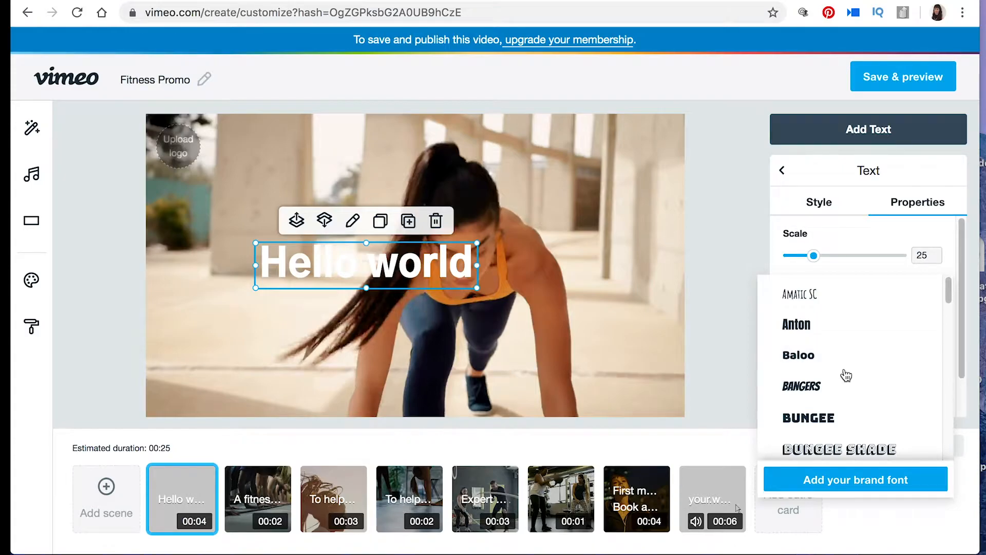
scroll(952, 309, "down", 2)
scroll(951, 309, "down", 3)
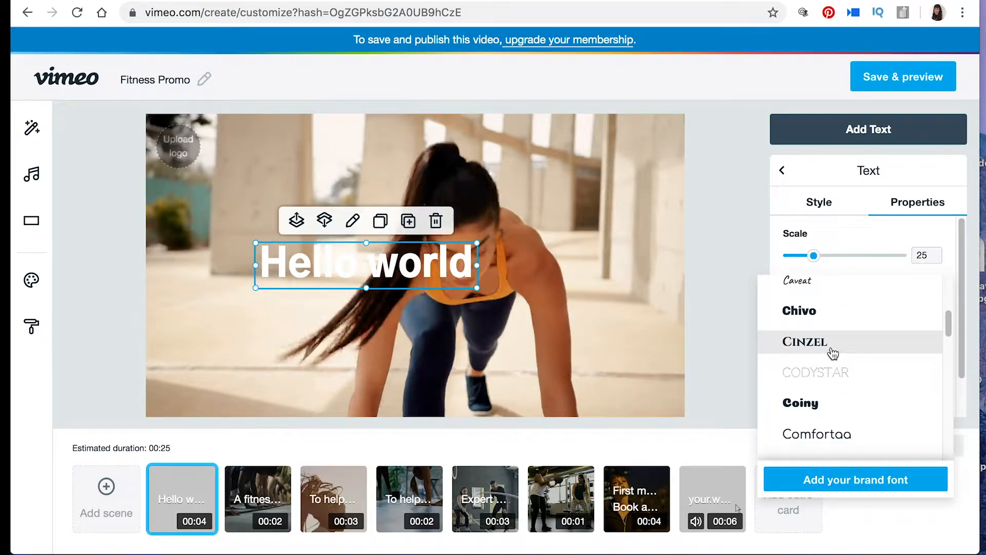
left_click(825, 436)
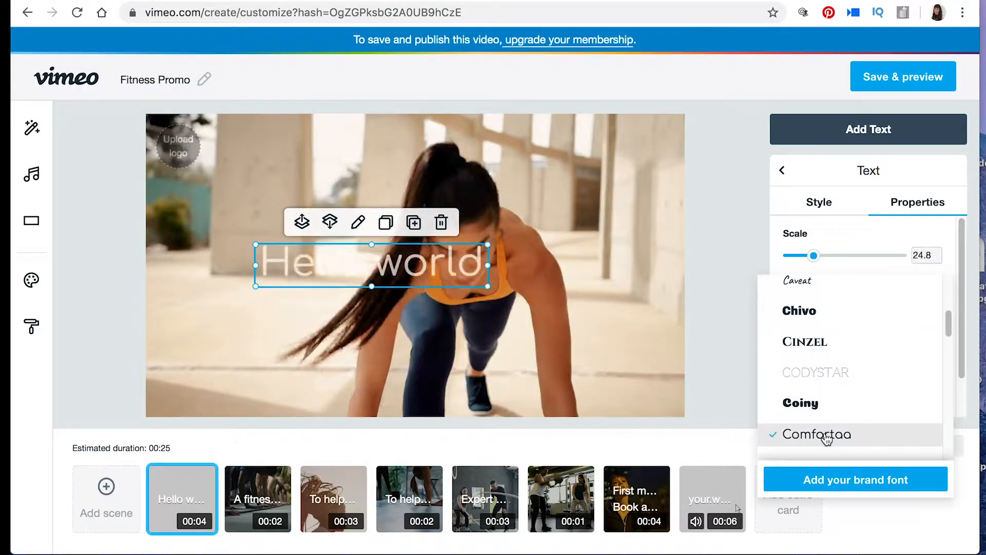
left_click(720, 313)
Step: Change the "Hello world" text color to coral red
left_click(436, 266)
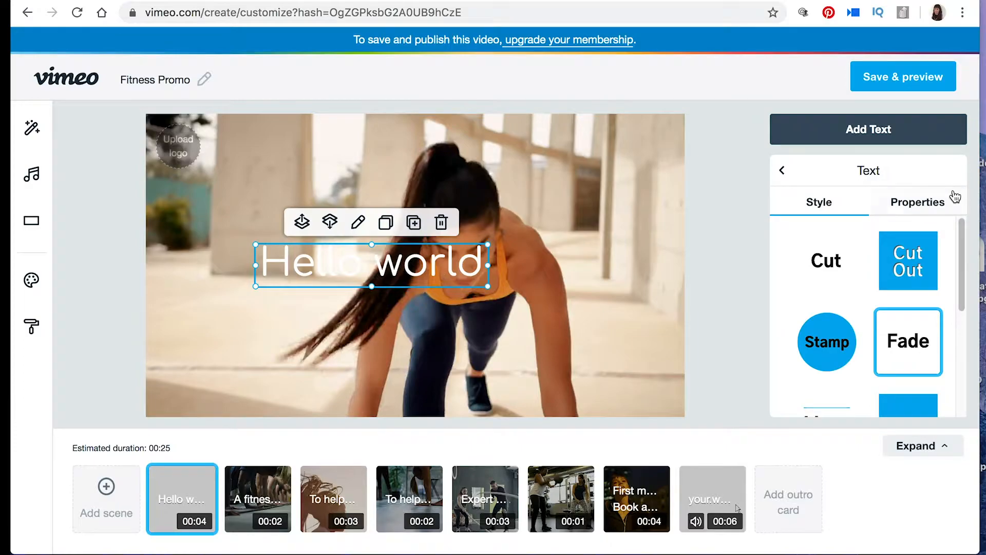
left_click(947, 201)
scroll(956, 342, "down", 2)
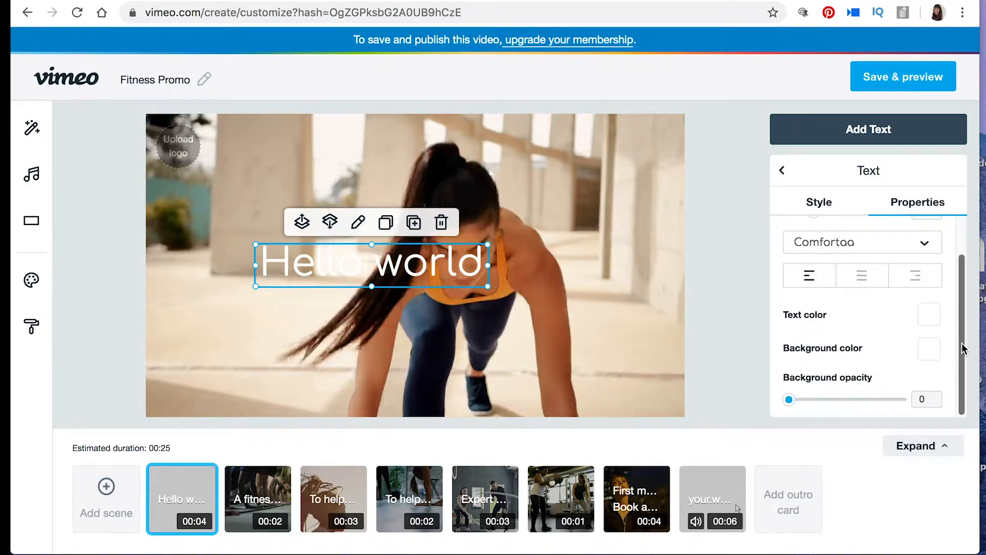
left_click(930, 319)
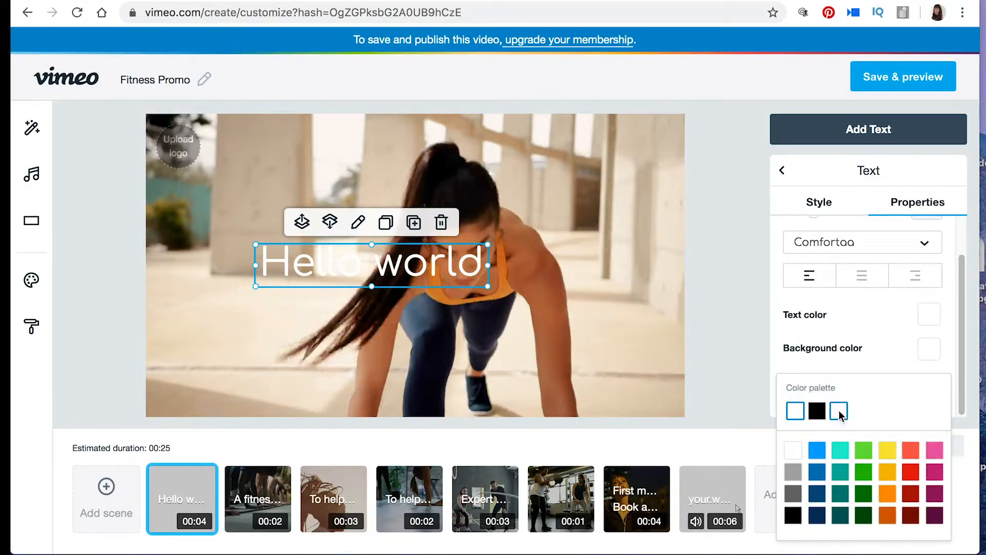
left_click(911, 450)
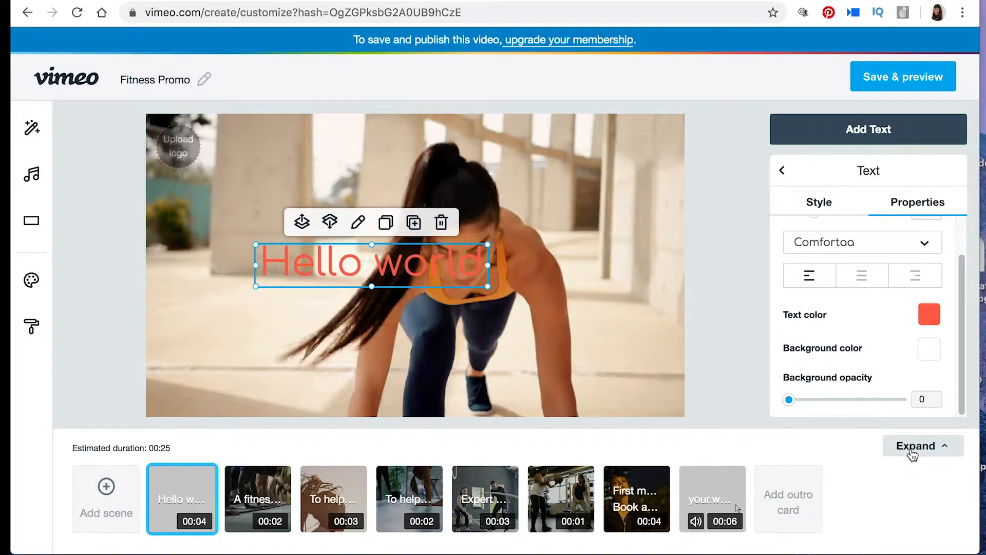
Step: Look at the background color palette and the alignment options for the "Hello world" text
left_click(929, 350)
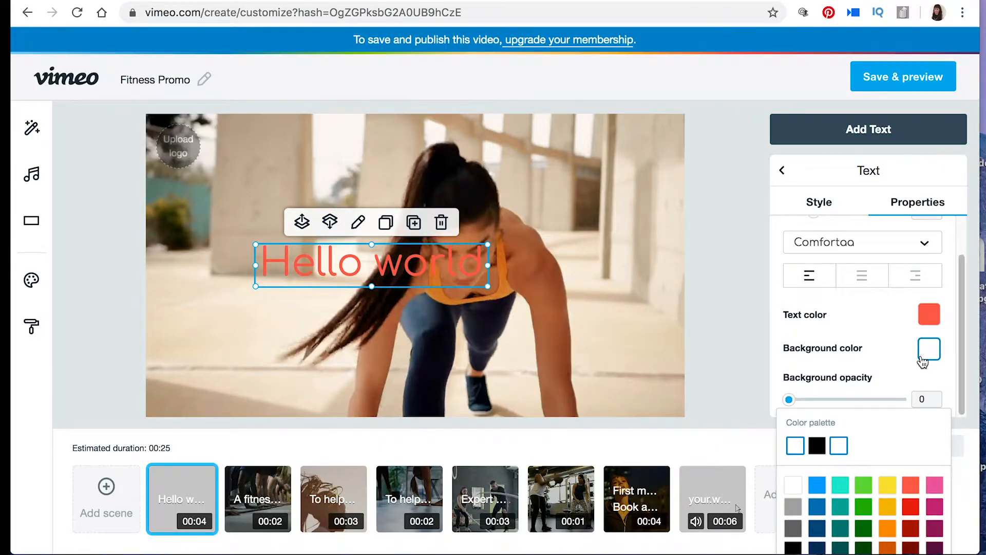
left_click(909, 326)
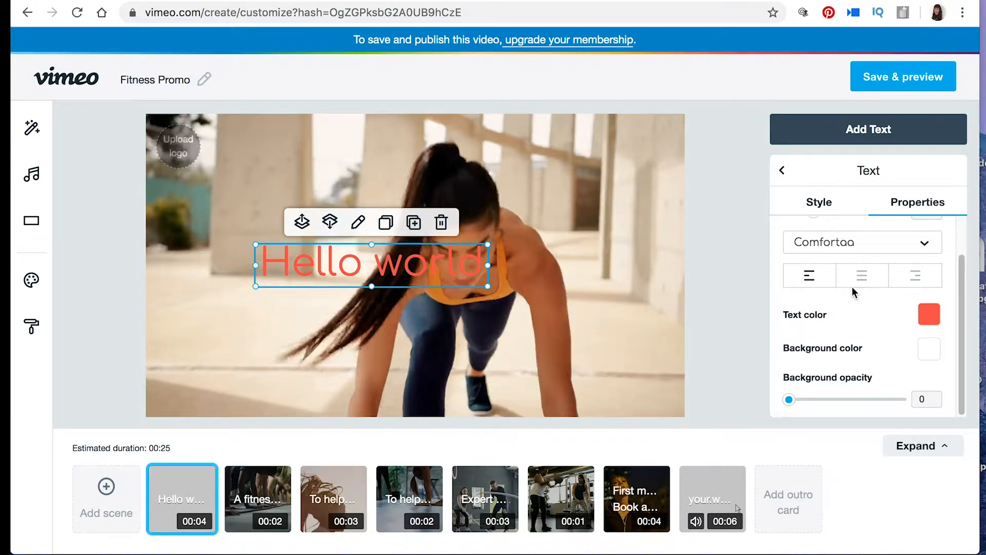
left_click(916, 280)
Step: Move the "Hello world" text slightly up and horizontally to the center of the frame, and leave its text settings
left_click(825, 205)
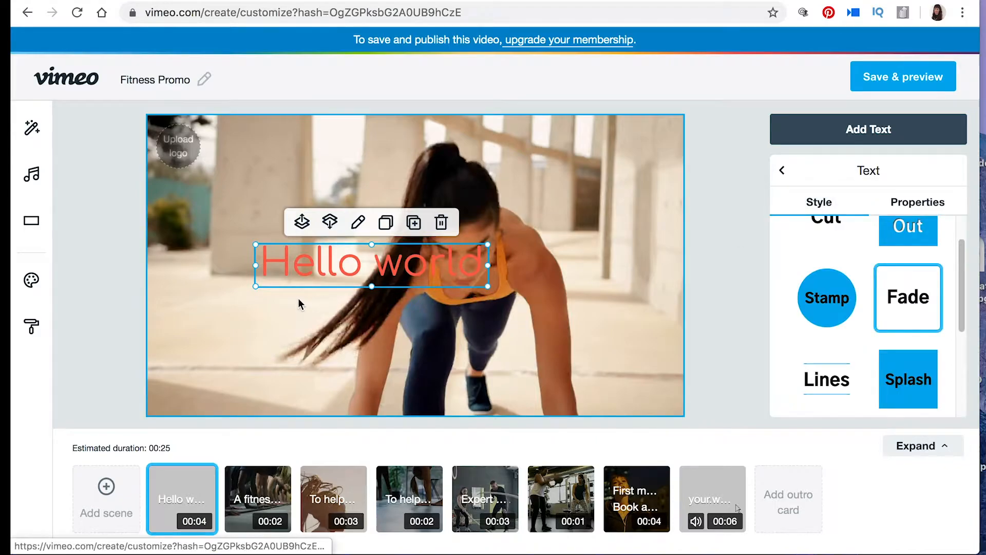
left_click_drag(360, 260, 430, 251)
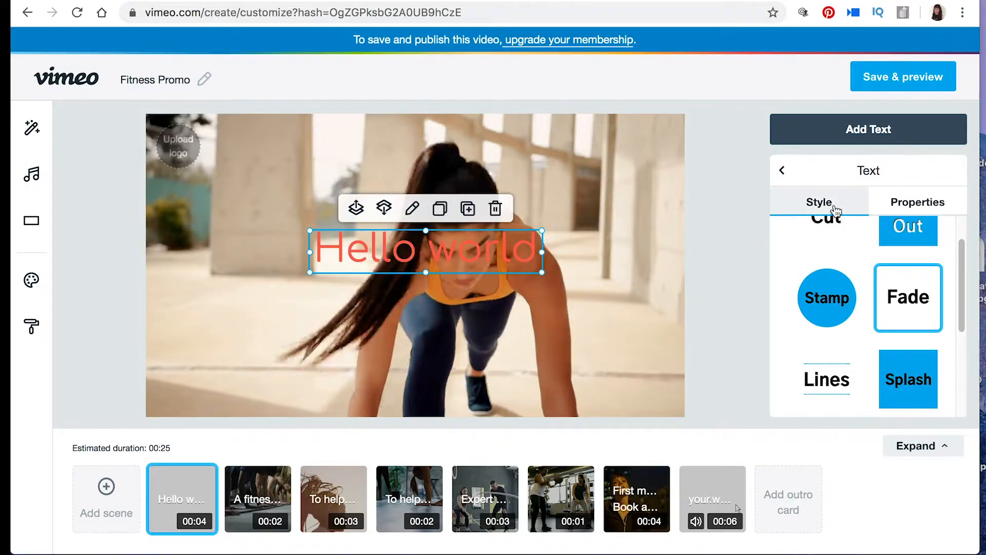
left_click(784, 172)
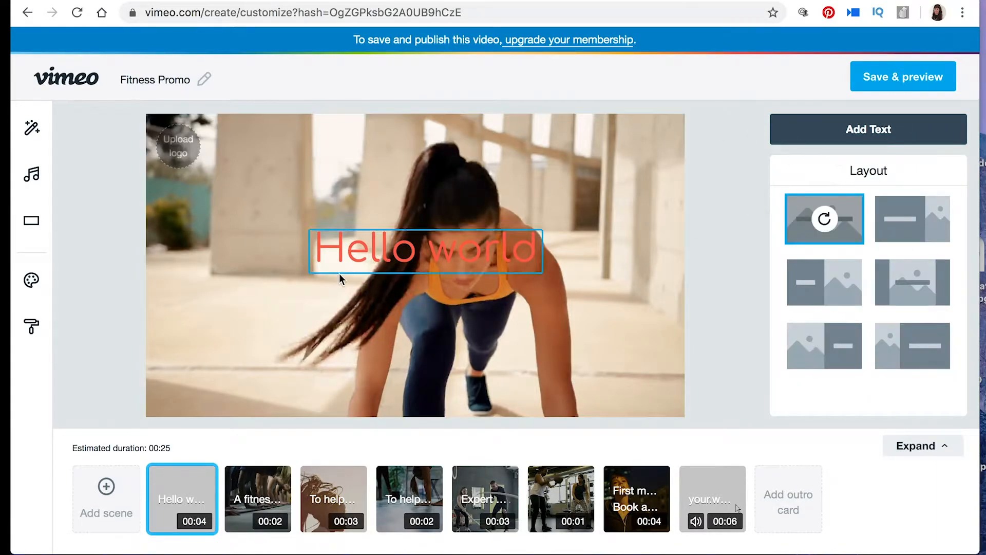
Step: Replace the opening scene's video with the 0:31 Fitness stock clip of a man running in a field
mouse_move(183, 512)
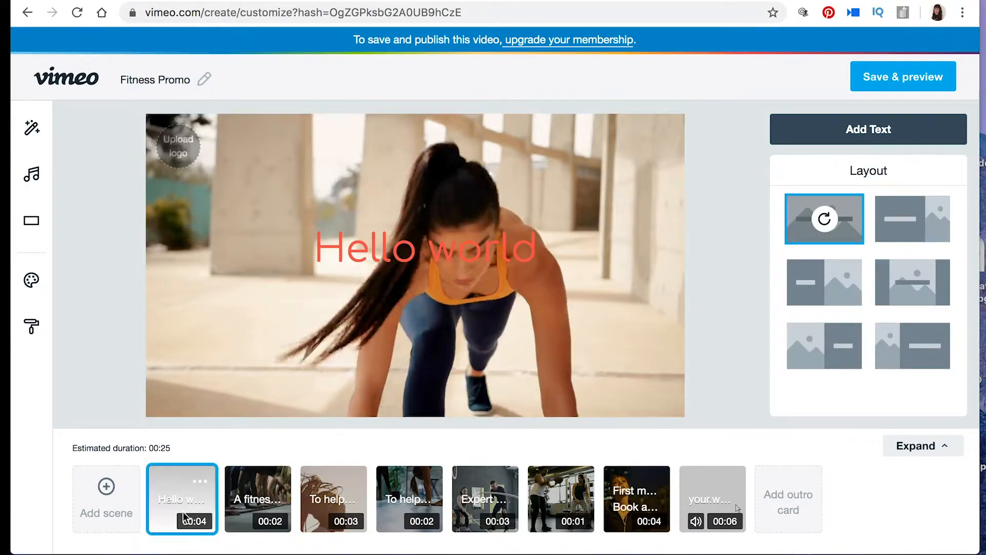
left_click(202, 481)
left_click(458, 277)
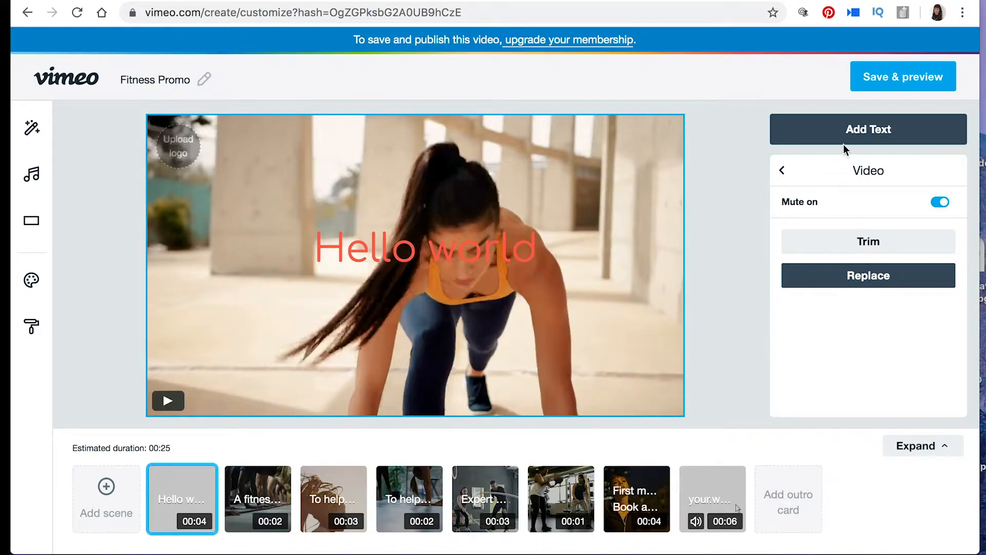
left_click(876, 278)
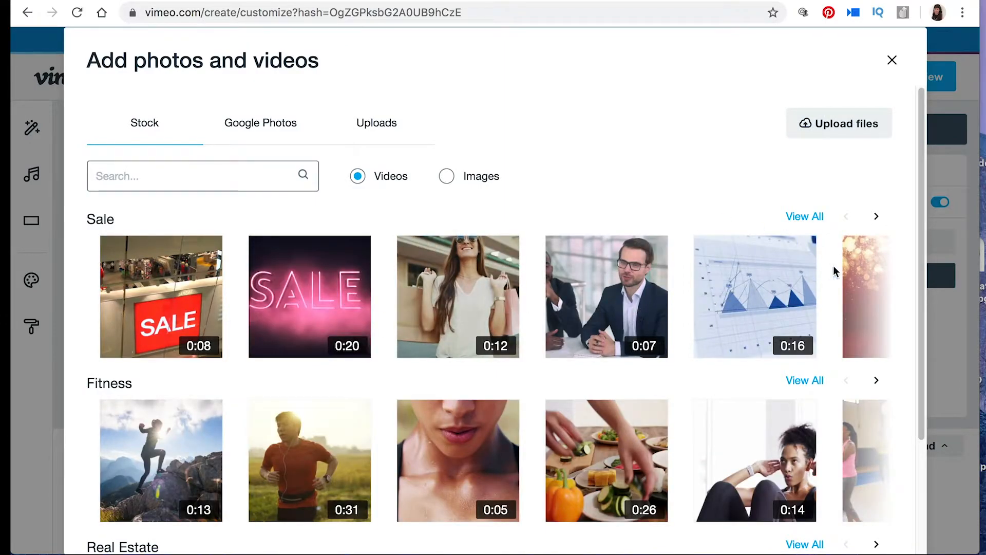
scroll(916, 288, "down", 3)
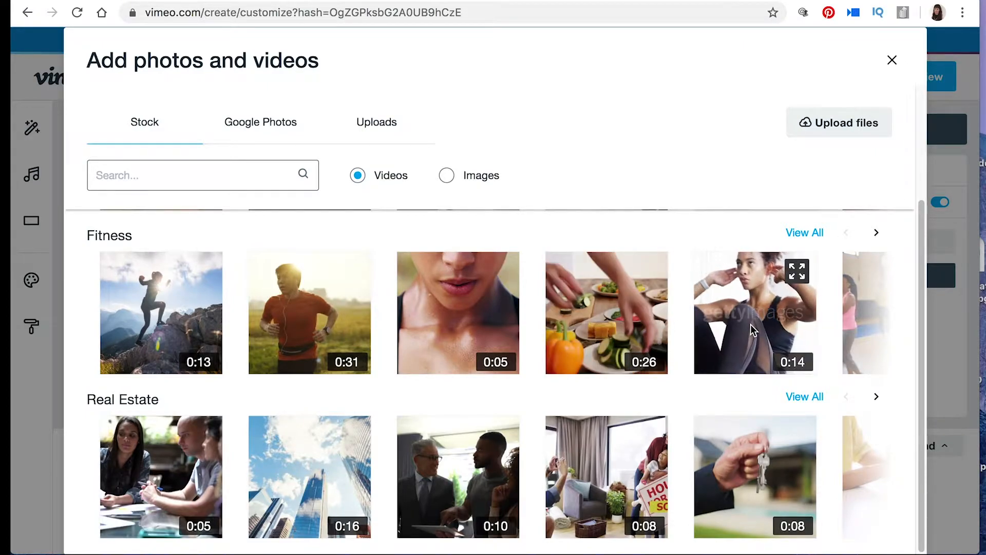
left_click(310, 313)
left_click(887, 534)
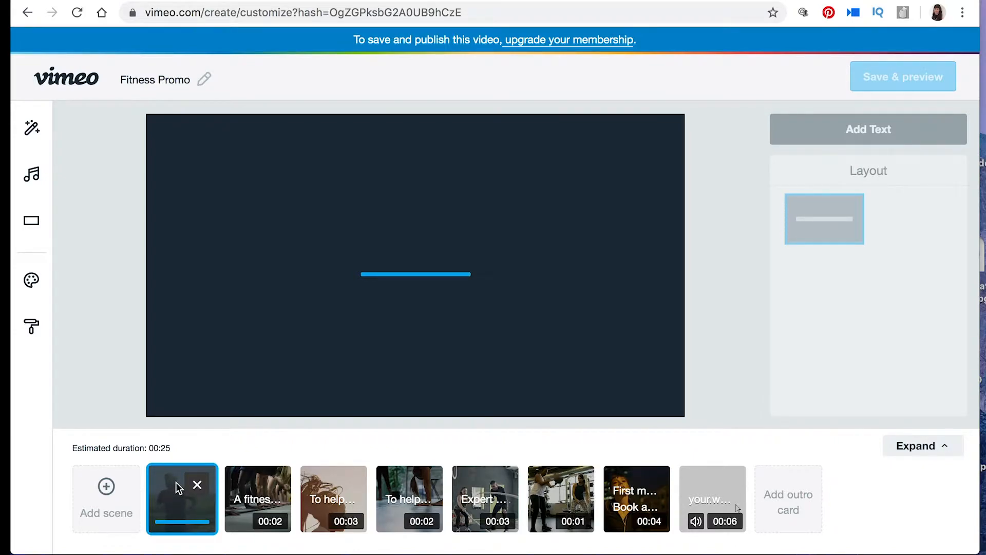
Step: Switch briefly to the second scene, return to the opening scene, and select its replaced video clip
left_click(238, 497)
left_click(198, 509)
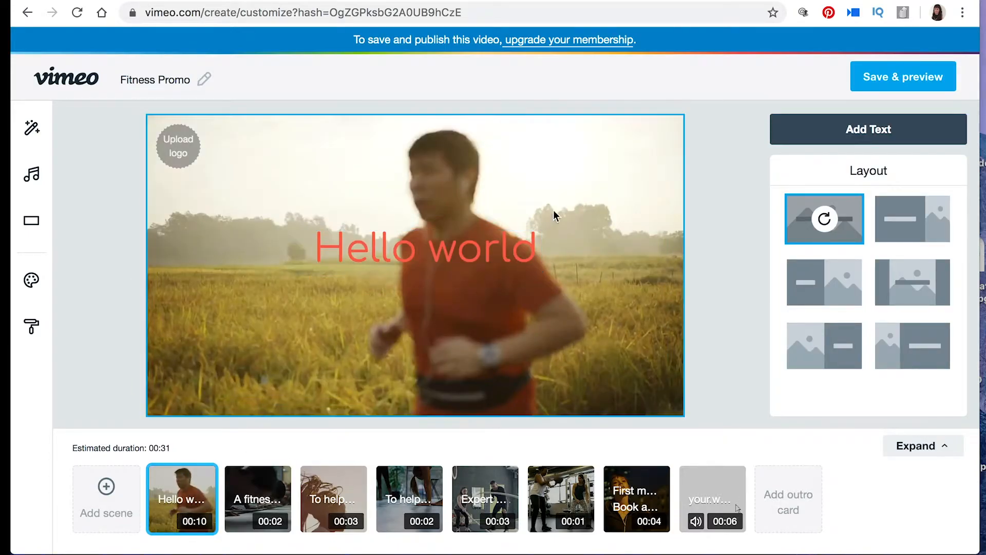
left_click(581, 195)
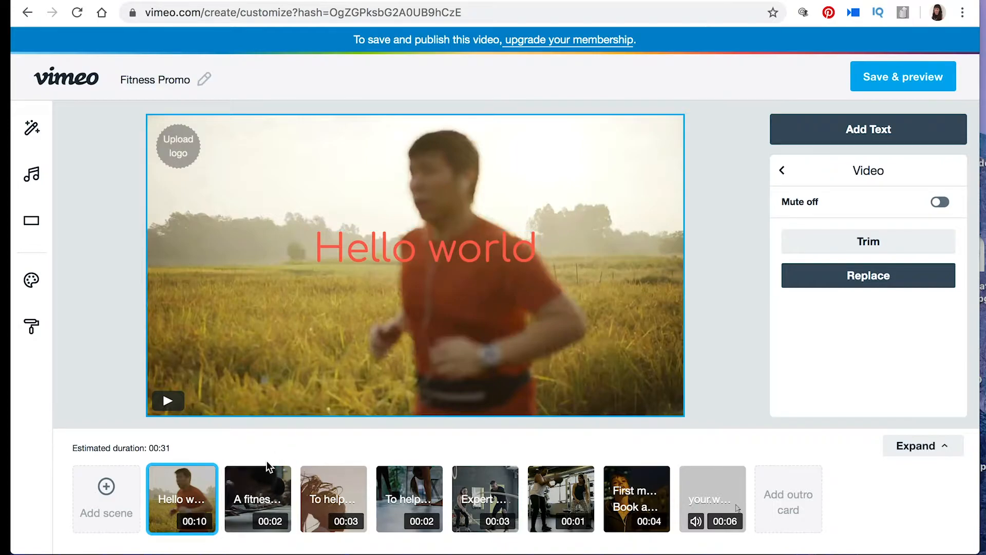
Step: Look through the second, third and fourth scenes and return to the "A fitness studio" scene
mouse_move(266, 465)
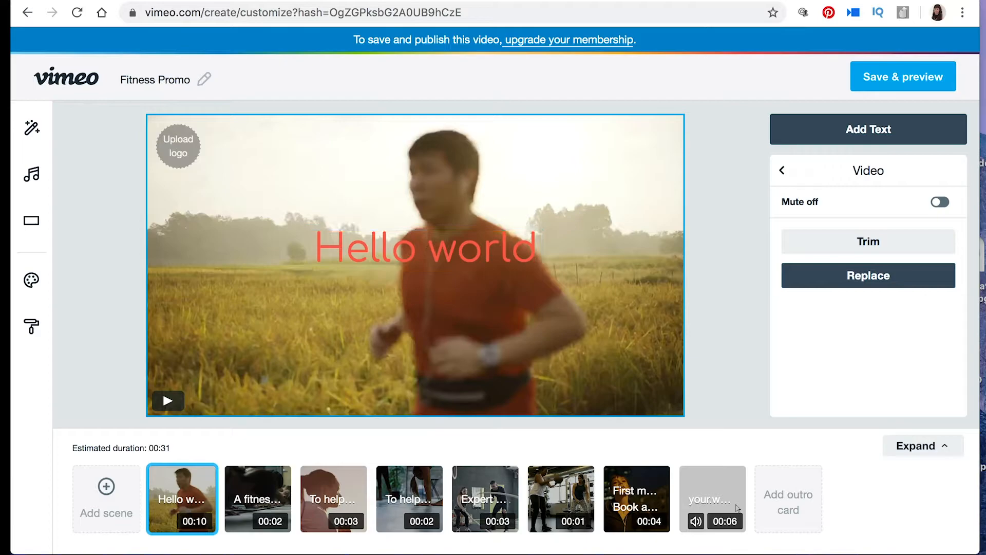
left_click(252, 482)
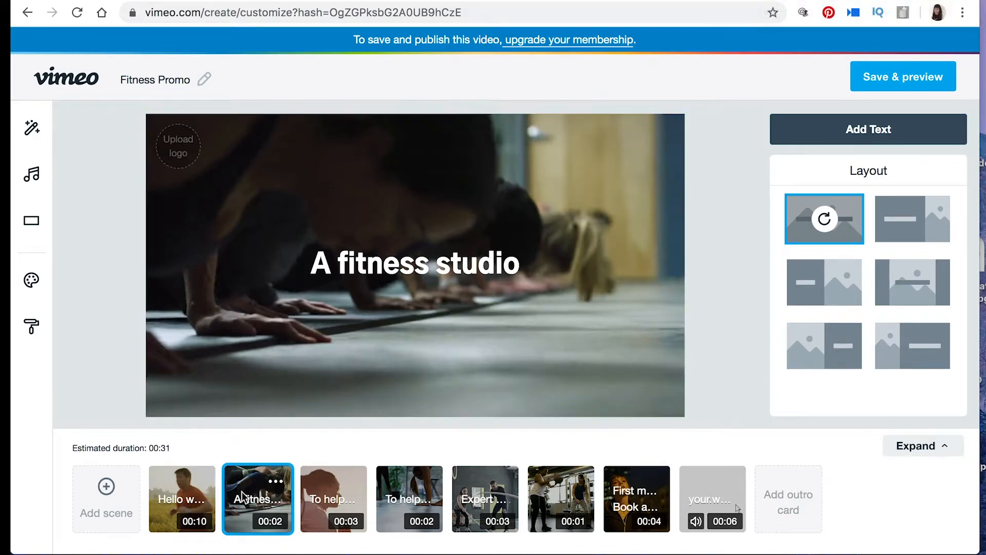
left_click(329, 501)
left_click(395, 495)
left_click(245, 486)
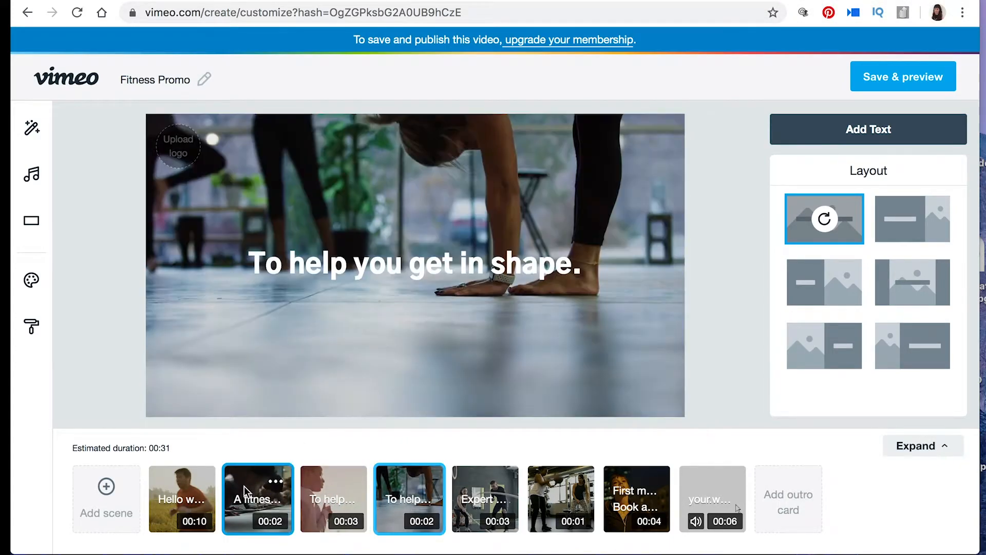
Step: Select the video clip of the "A fitness studio" scene and play its preview
left_click(275, 482)
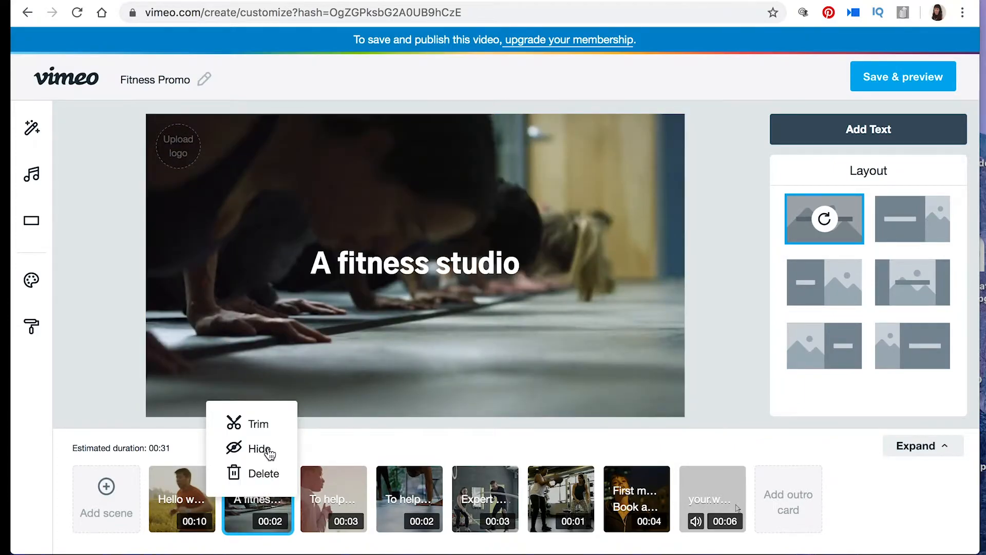
left_click(387, 337)
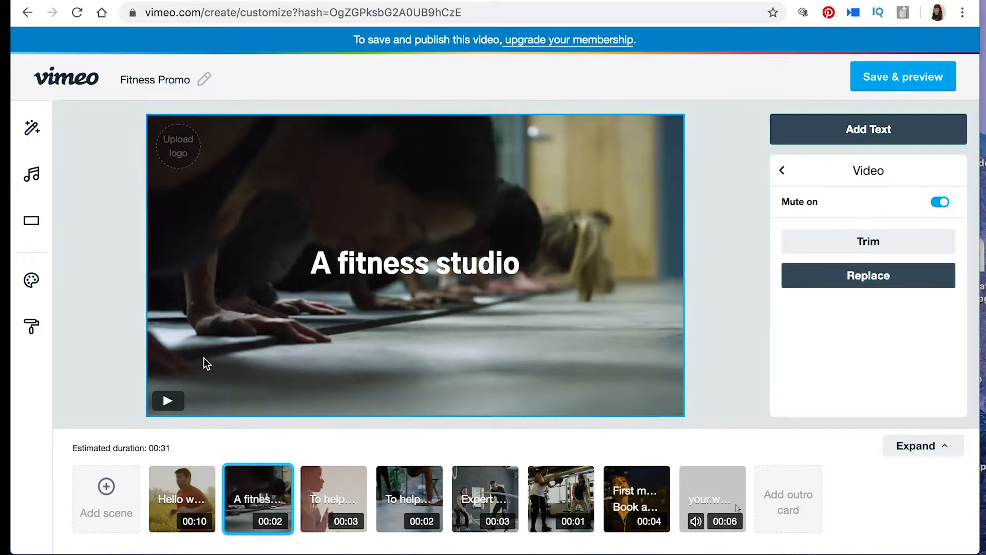
left_click(168, 402)
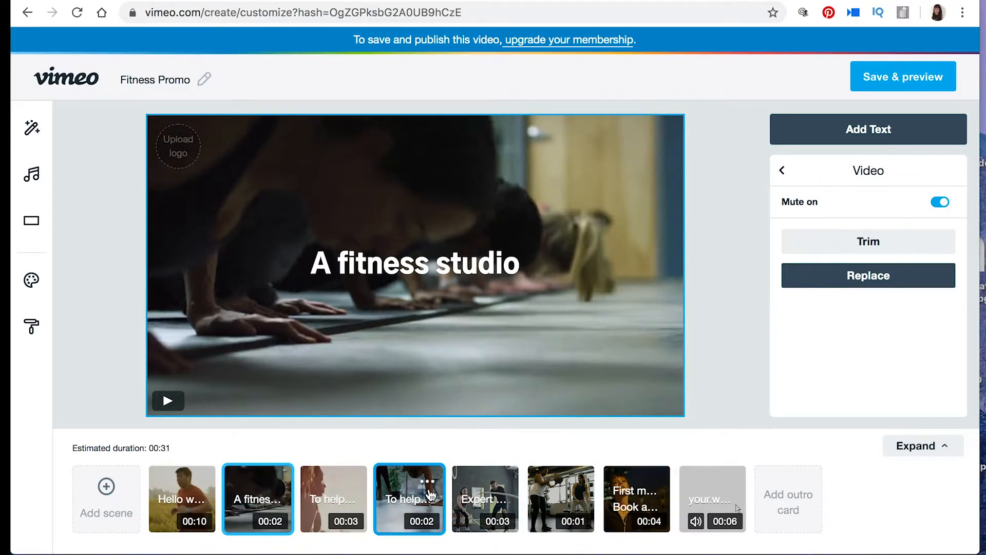
Step: Hide the "A fitness studio" scene and show it again, twice in a row
left_click(284, 489)
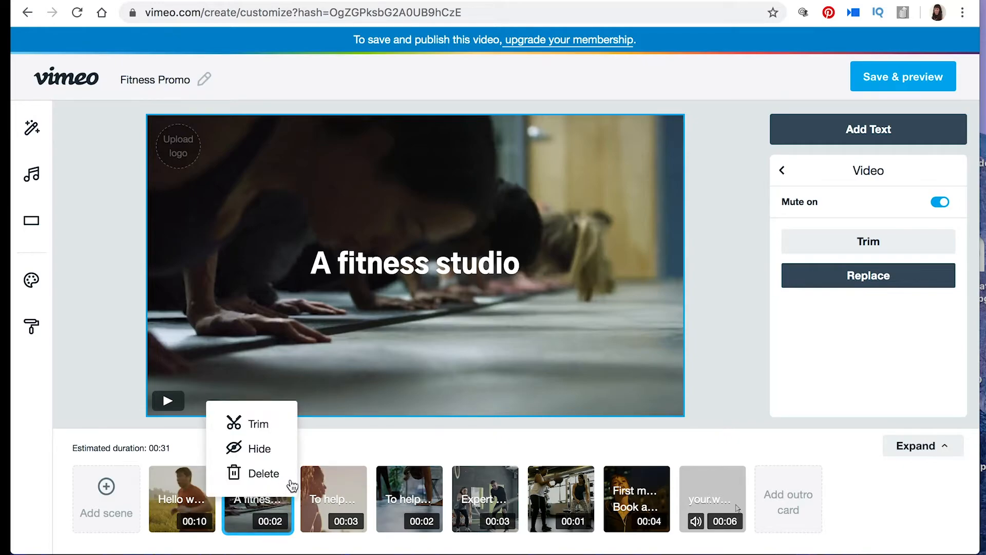
left_click(260, 449)
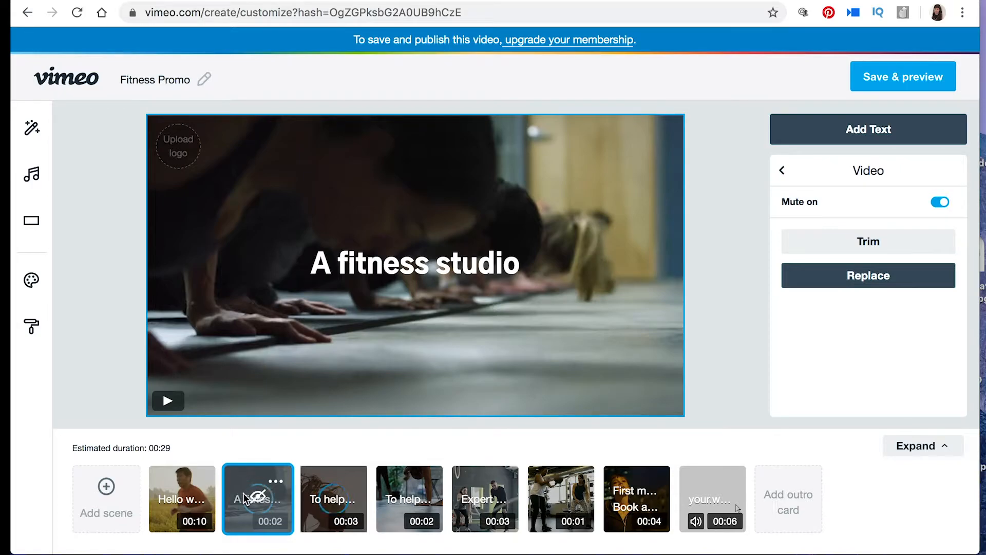
left_click(278, 482)
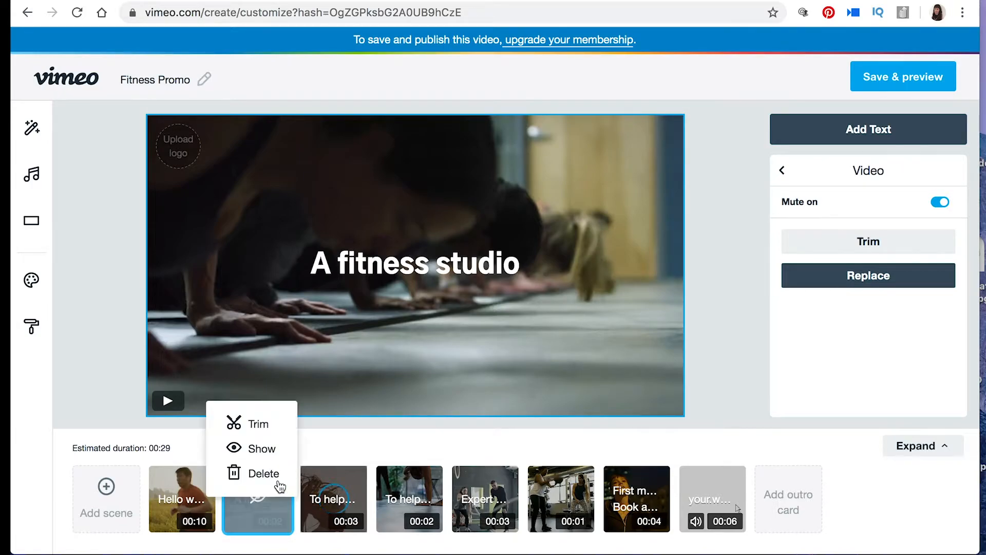
left_click(277, 451)
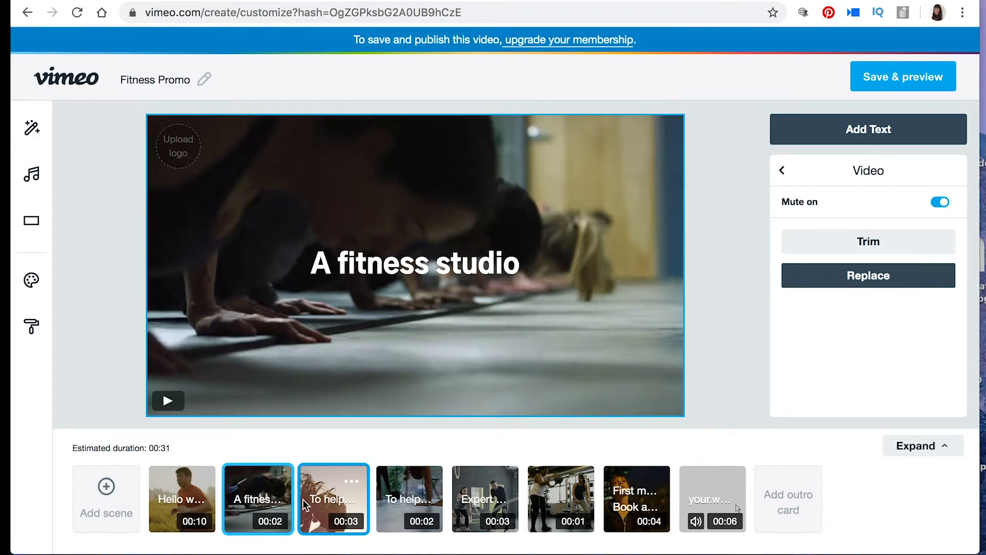
left_click(277, 482)
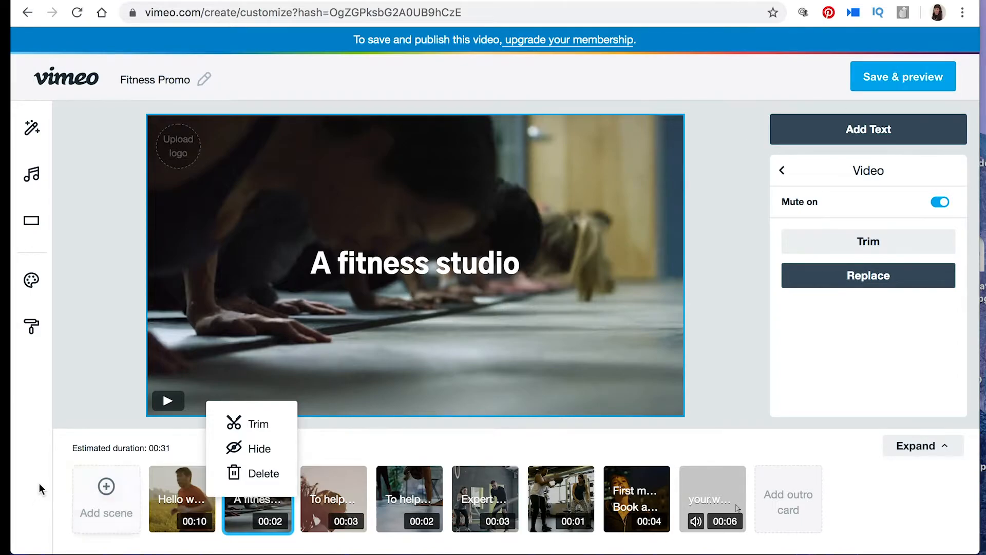
left_click(267, 451)
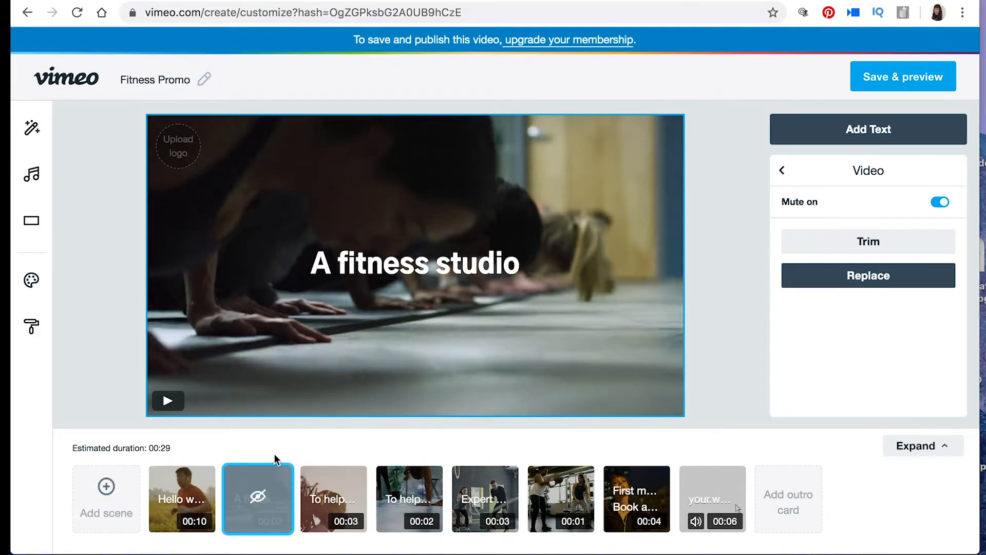
mouse_move(242, 492)
left_click(276, 482)
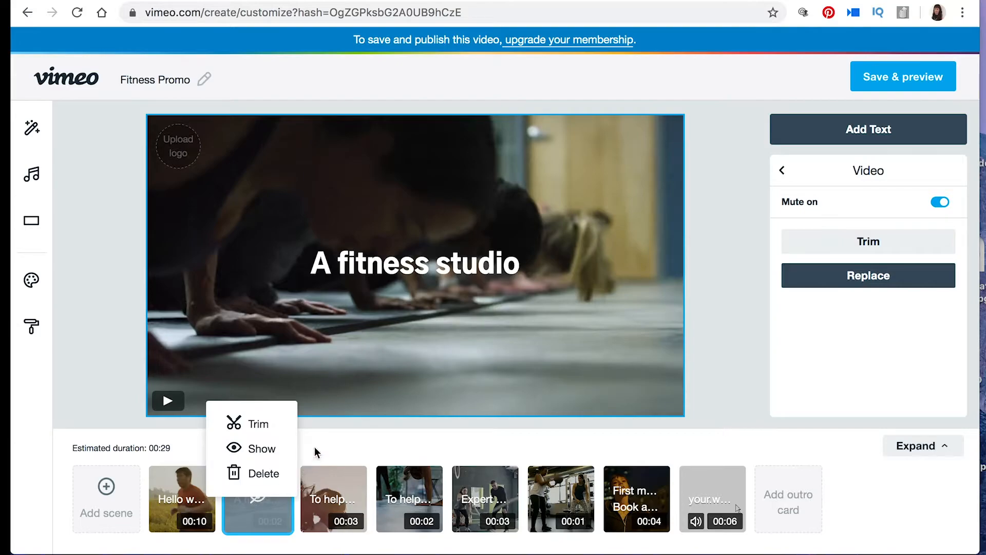
left_click(277, 484)
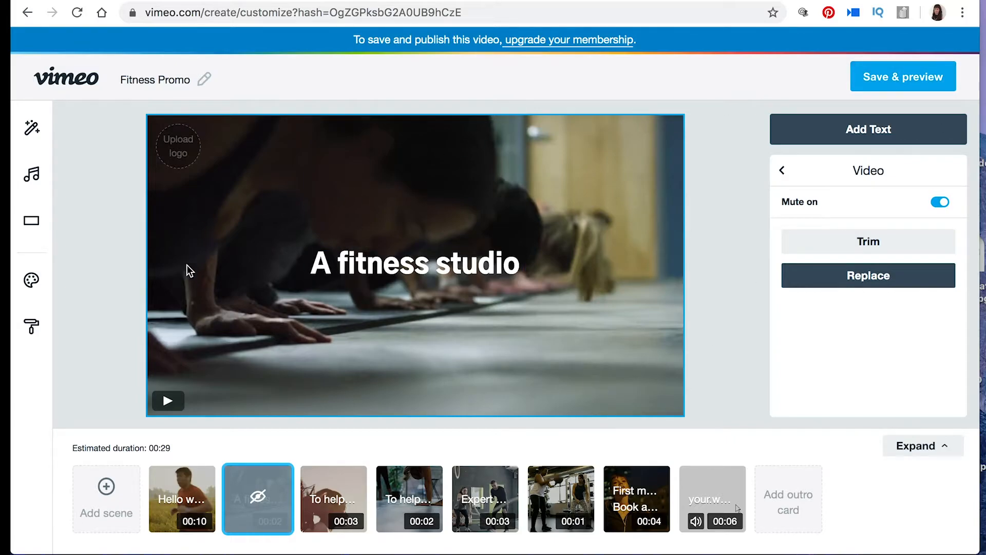
left_click(276, 482)
left_click(267, 448)
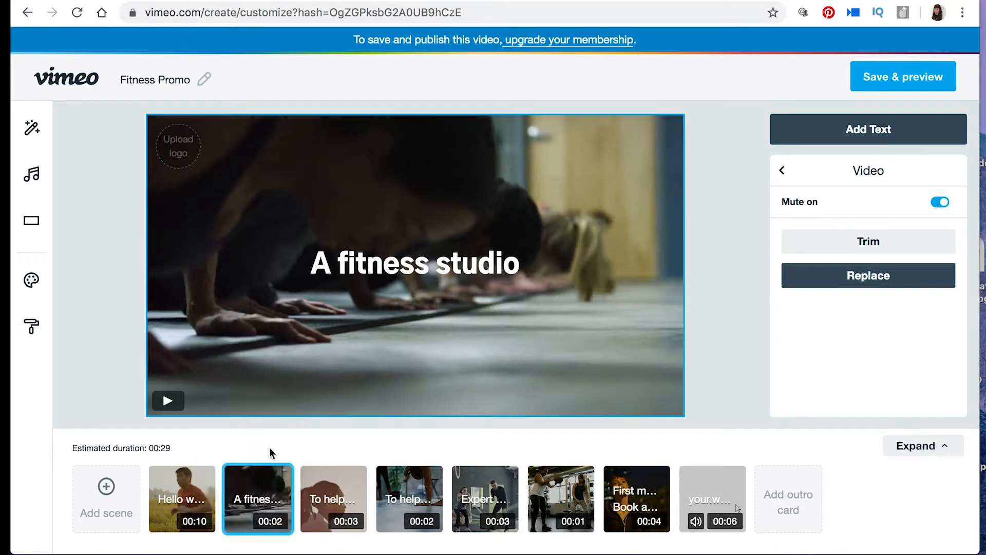
Step: Preview the clips of the second and third scenes and look at the fourth and fifth scenes
left_click(163, 402)
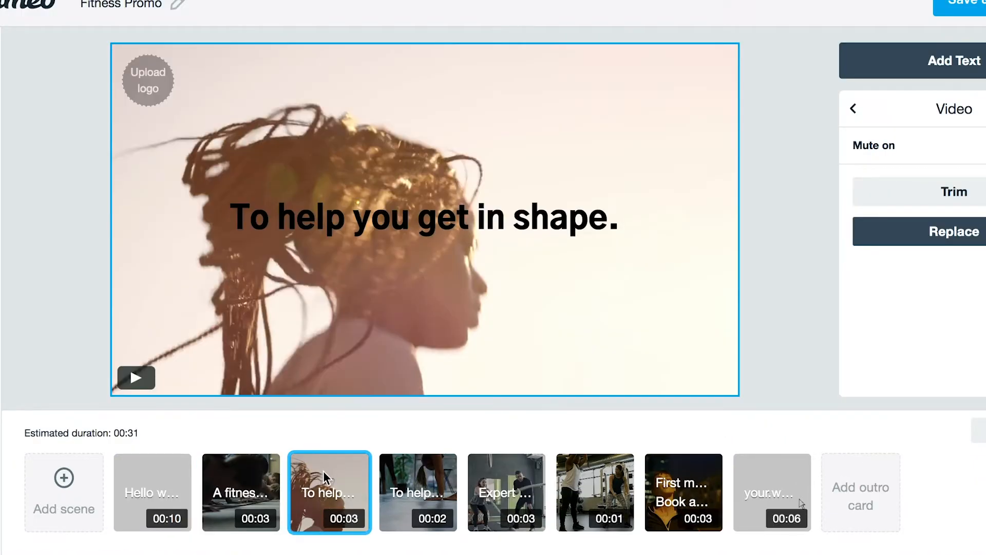
left_click(136, 378)
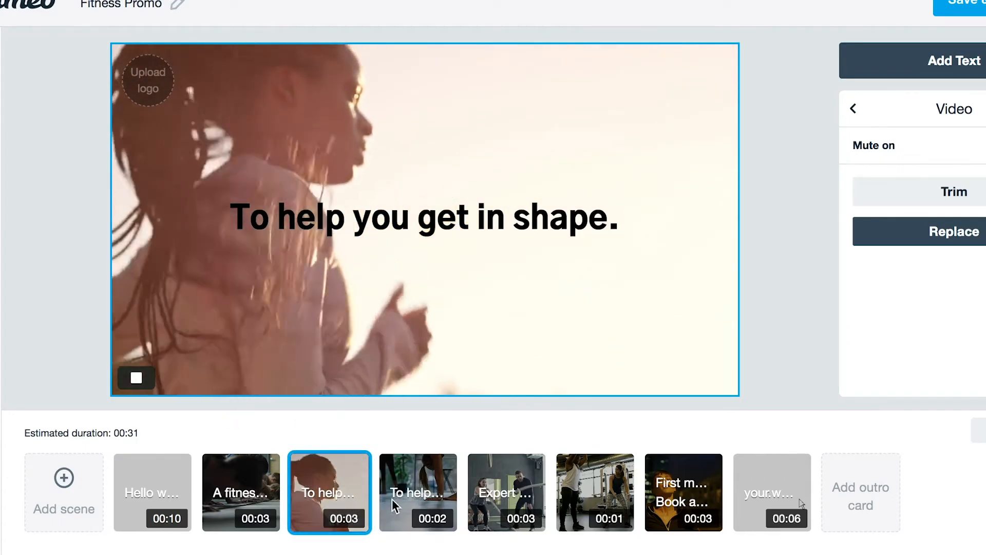
left_click(409, 494)
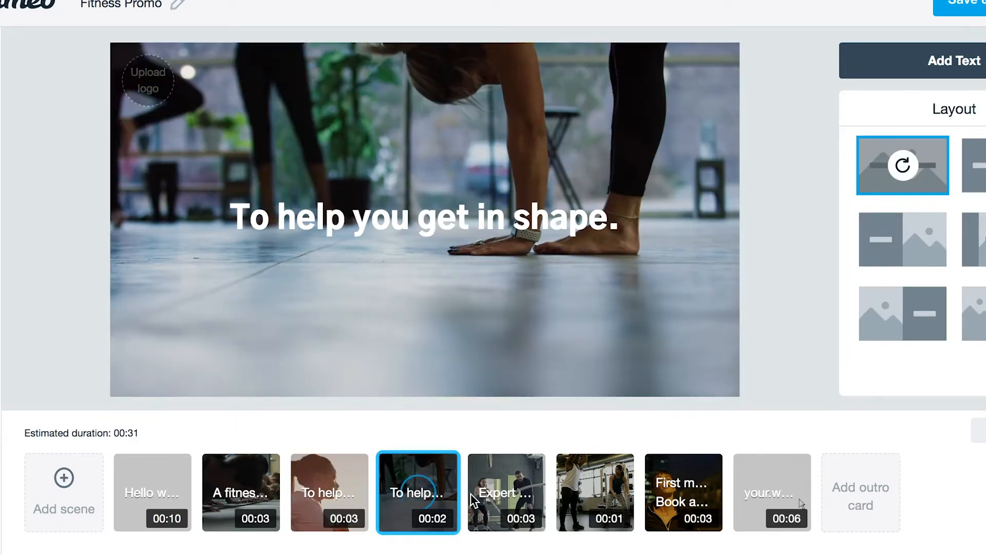
left_click(505, 492)
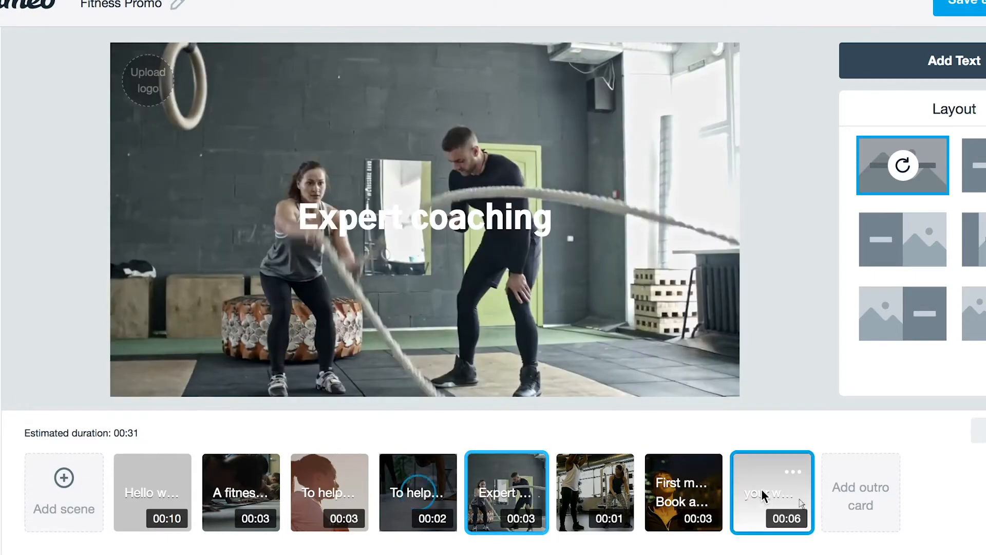
Step: Open the closing scene and select its "your.website.com" text and the logo placeholder
left_click(765, 493)
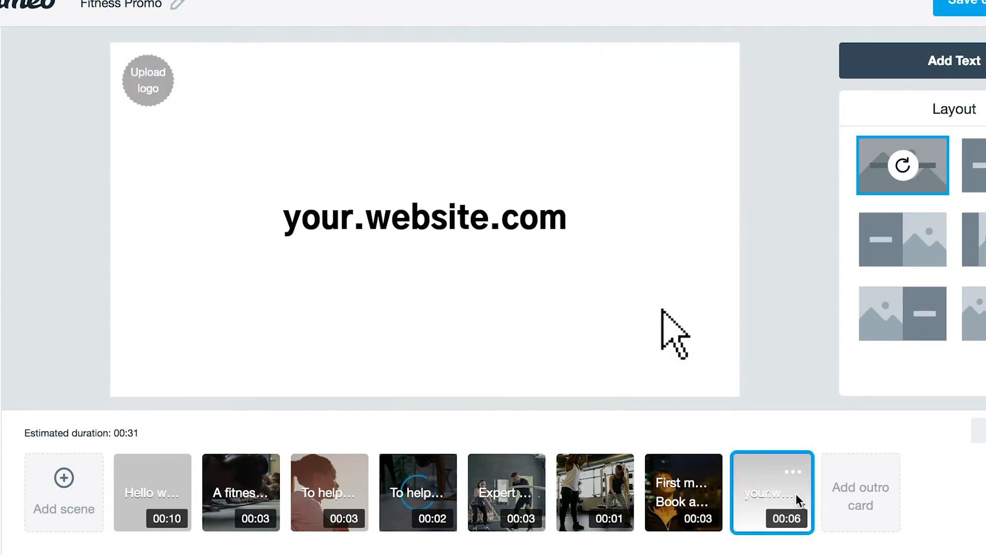
left_click(387, 214)
left_click(144, 80)
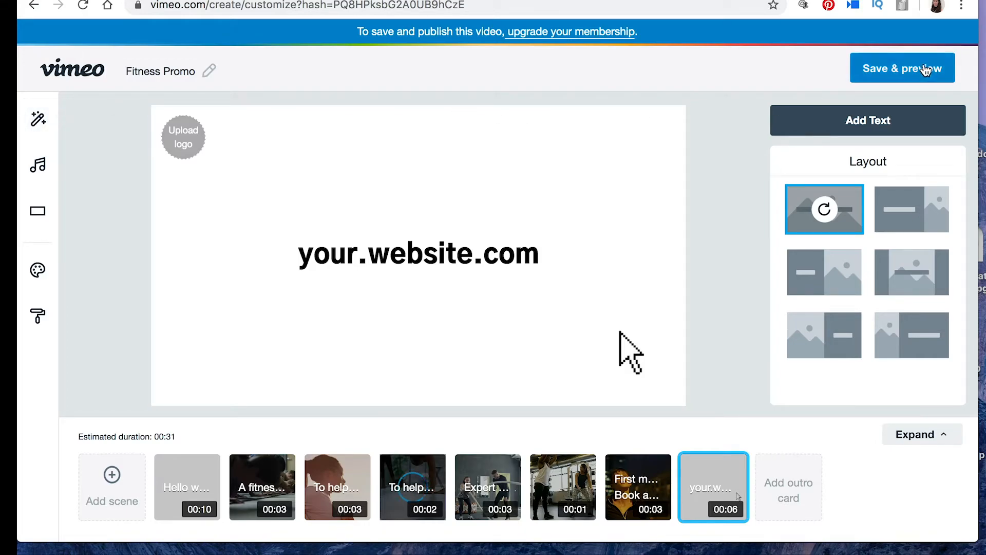
Step: Try the Kinetic, Circles, Blocks and Splash styles, and apply the Duotone style to the video
left_click(37, 124)
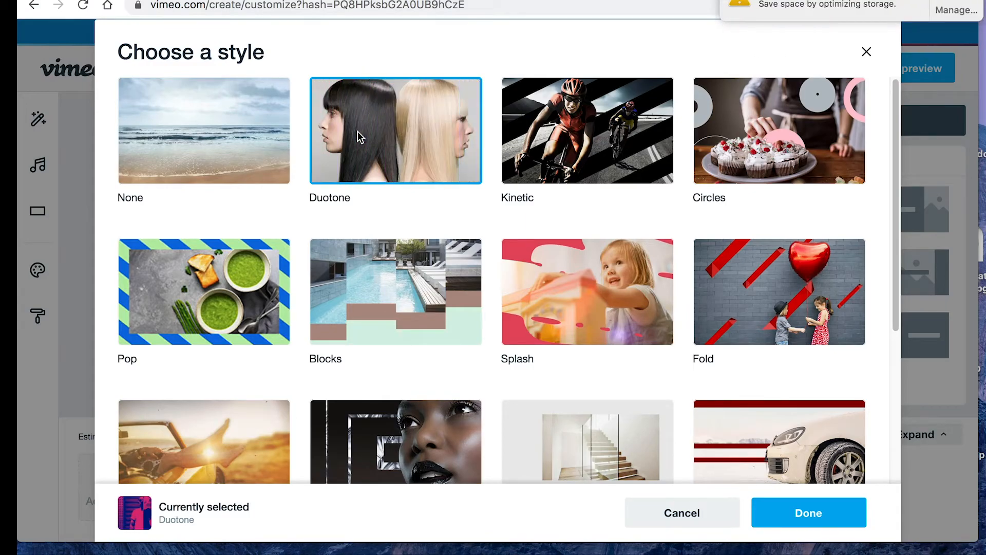
left_click(592, 132)
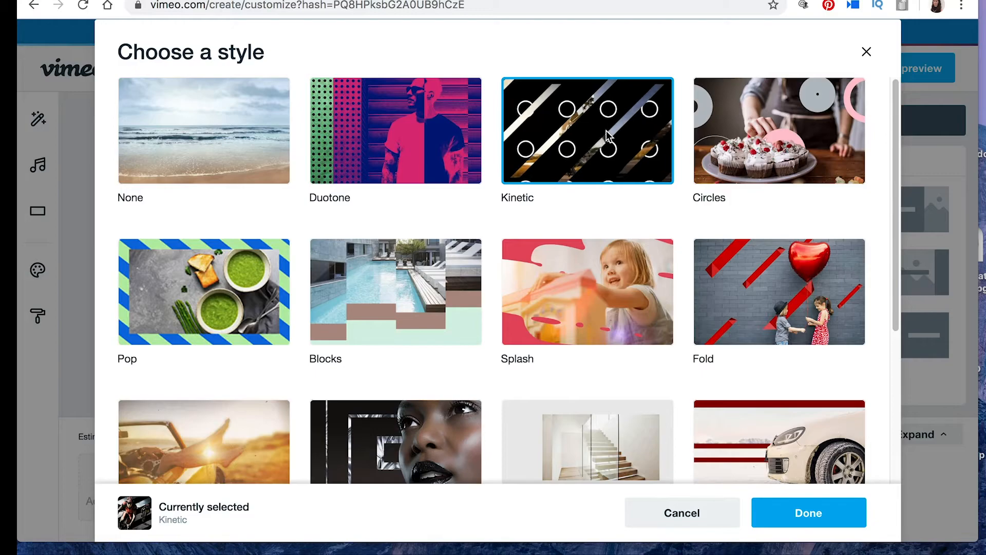
left_click(775, 139)
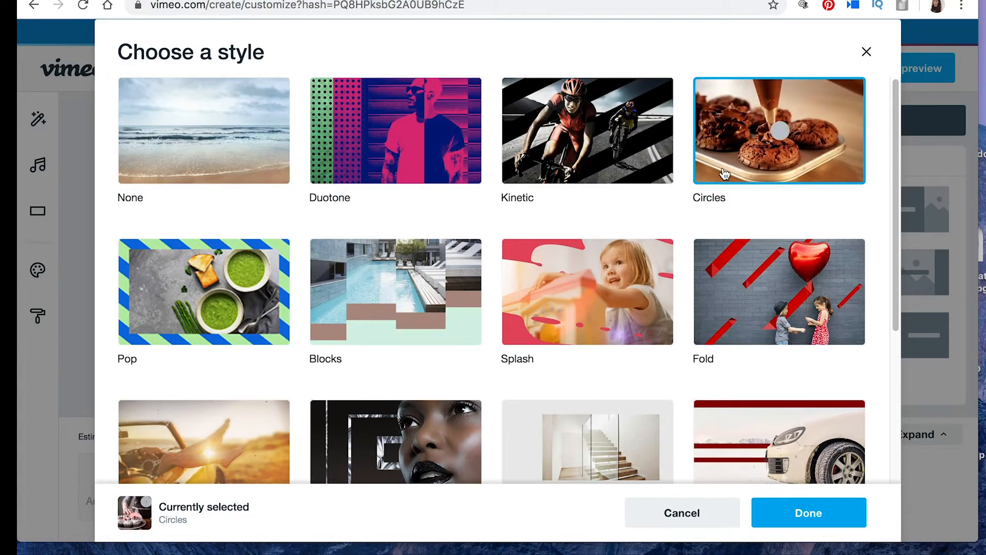
left_click(383, 294)
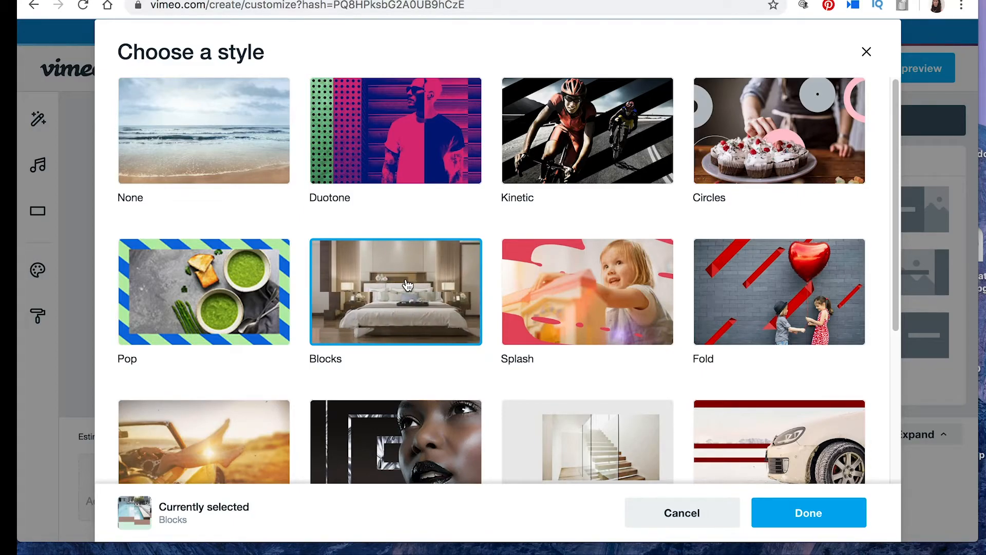
left_click(617, 296)
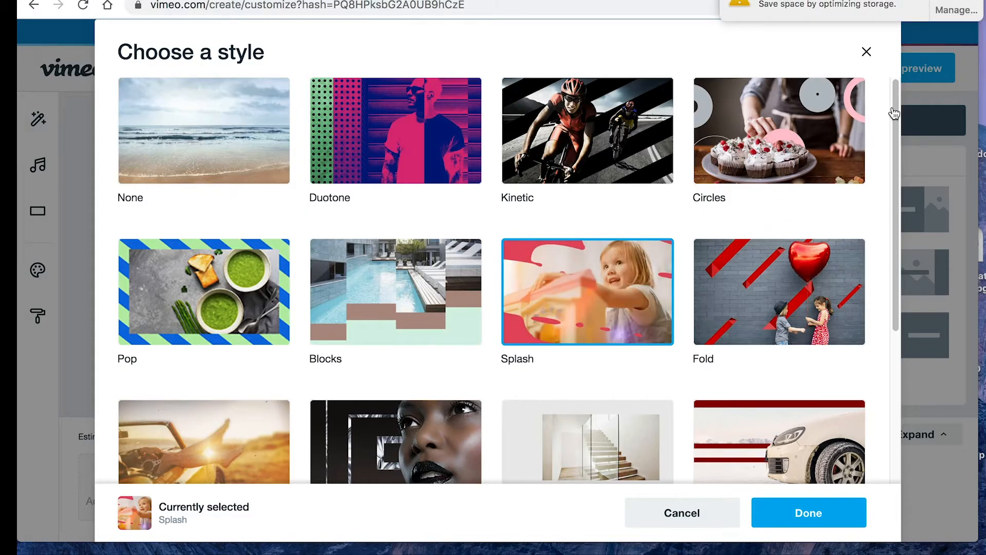
left_click(325, 162)
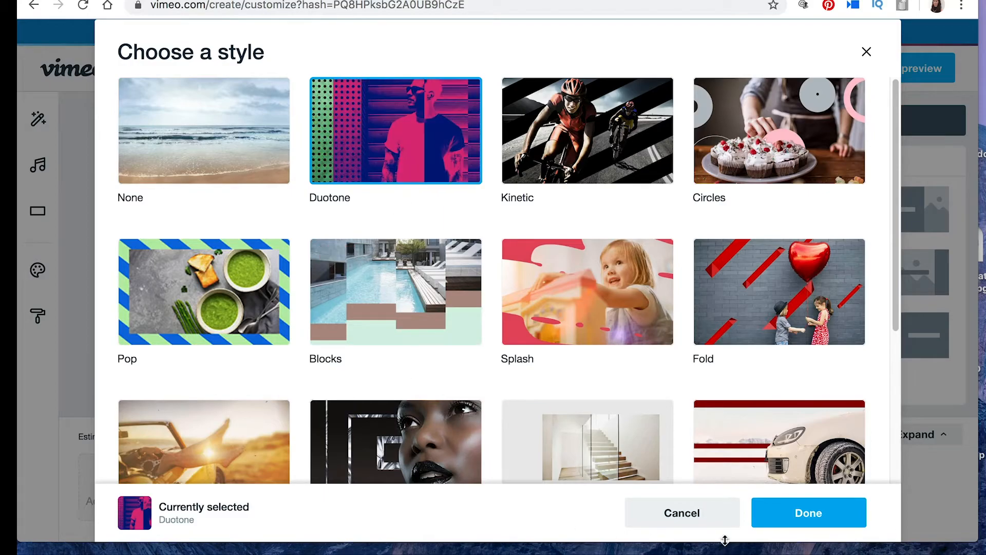
left_click(822, 515)
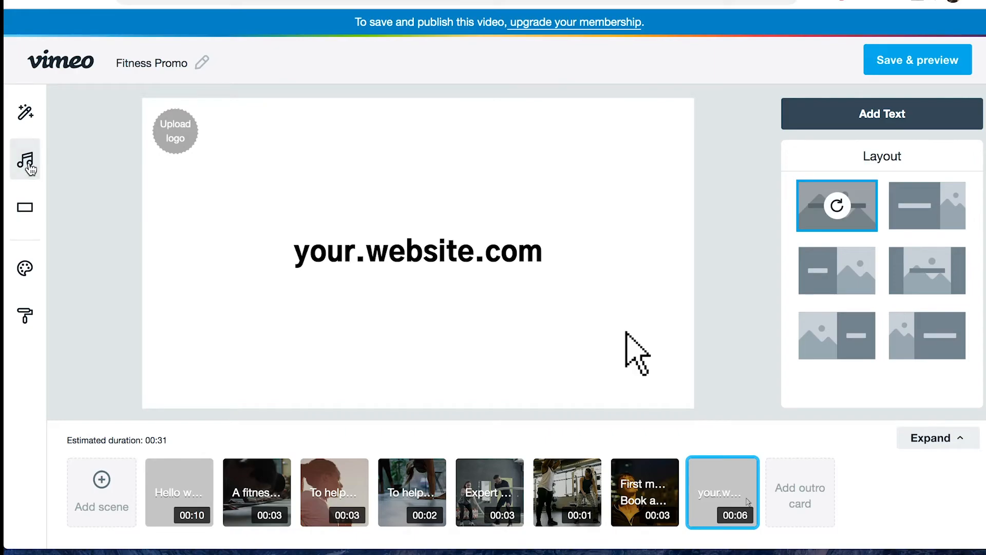
Step: Listen to the recommended tracks "Do Or Die" and "Skatboet", and choose "No Lies" by Audio MG as the music
left_click(28, 163)
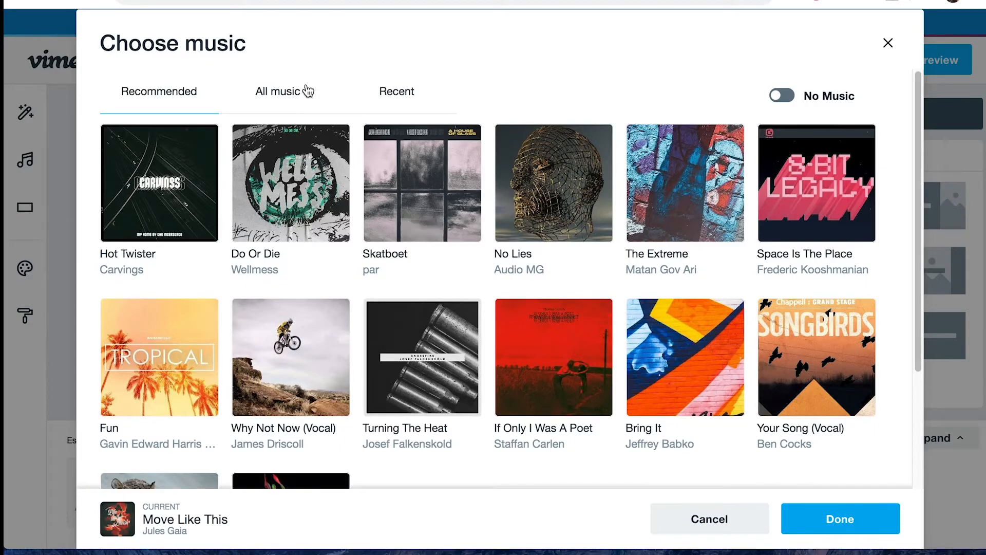
left_click(308, 184)
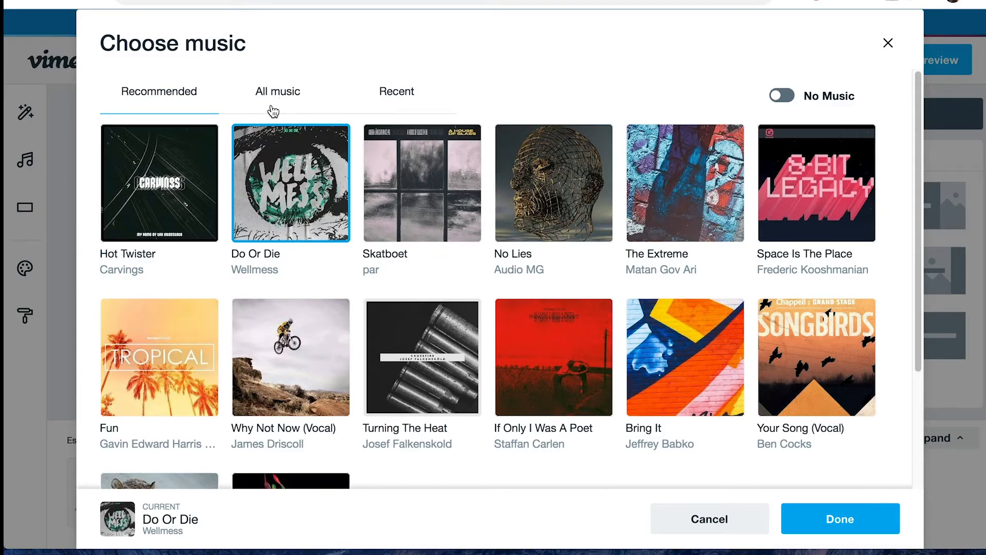
key("XF86AudioRaiseVolume")
left_click(435, 172)
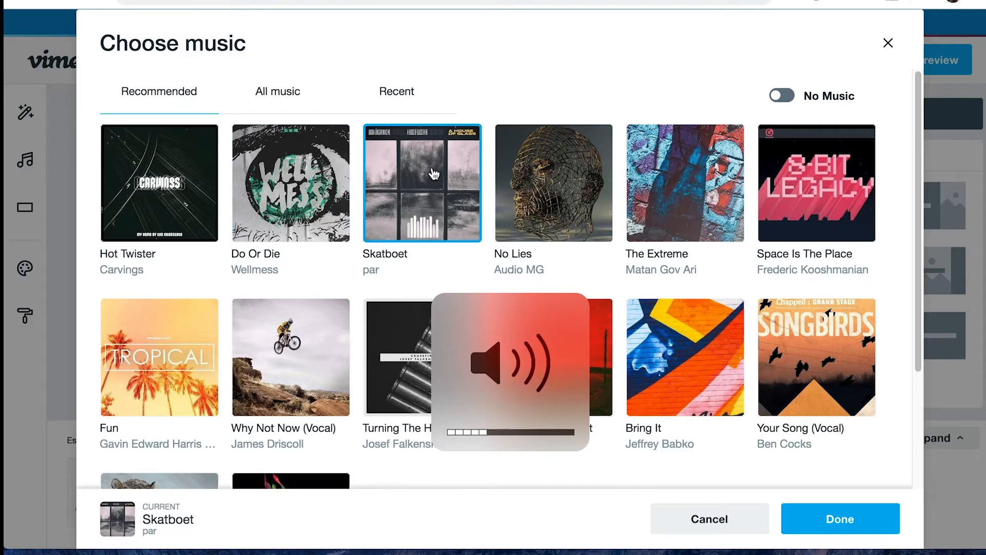
left_click(531, 175)
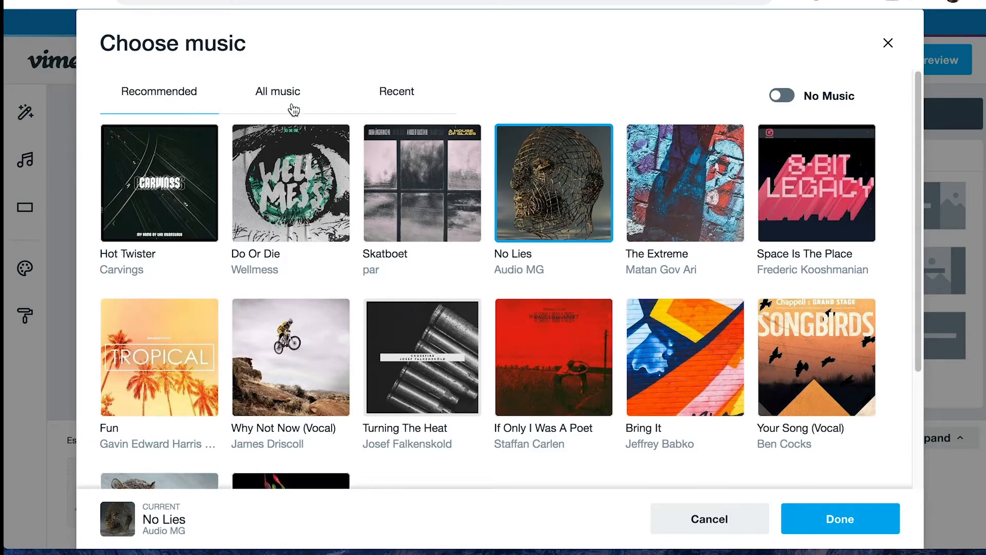
Step: Look through the recent music and the mood, genre and category filters for all music, and limit the list to instrumental tracks
left_click(388, 87)
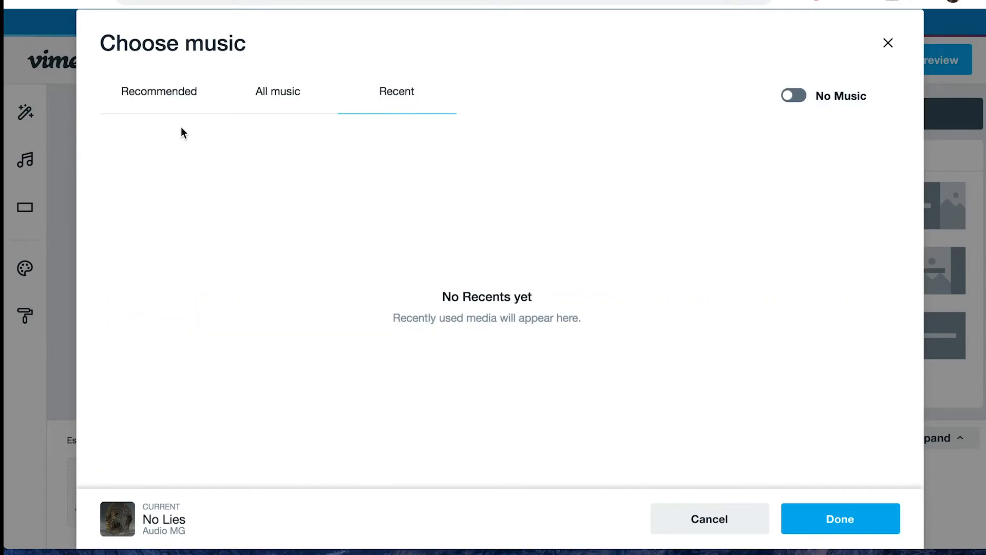
left_click(249, 95)
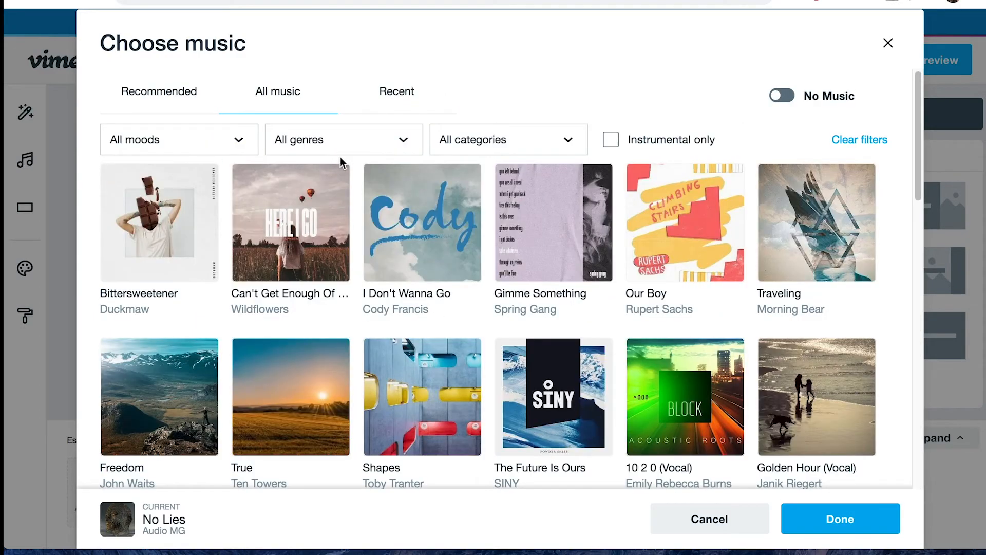
left_click(244, 143)
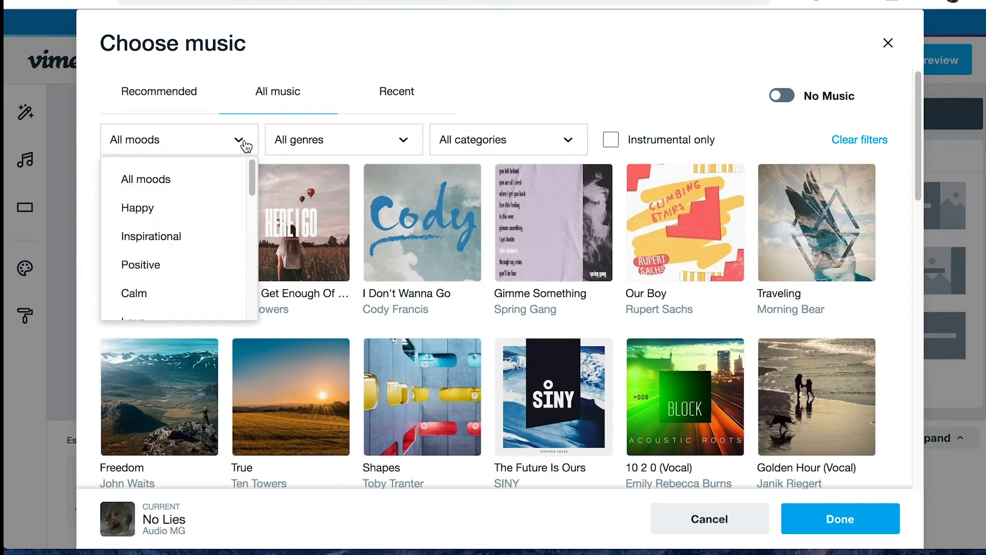
left_click(390, 145)
left_click(541, 145)
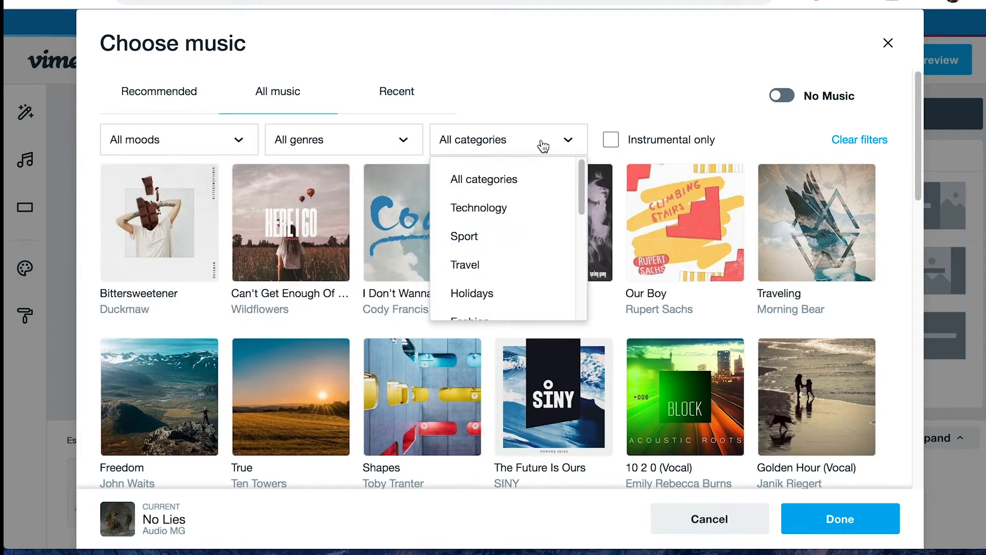
left_click(551, 151)
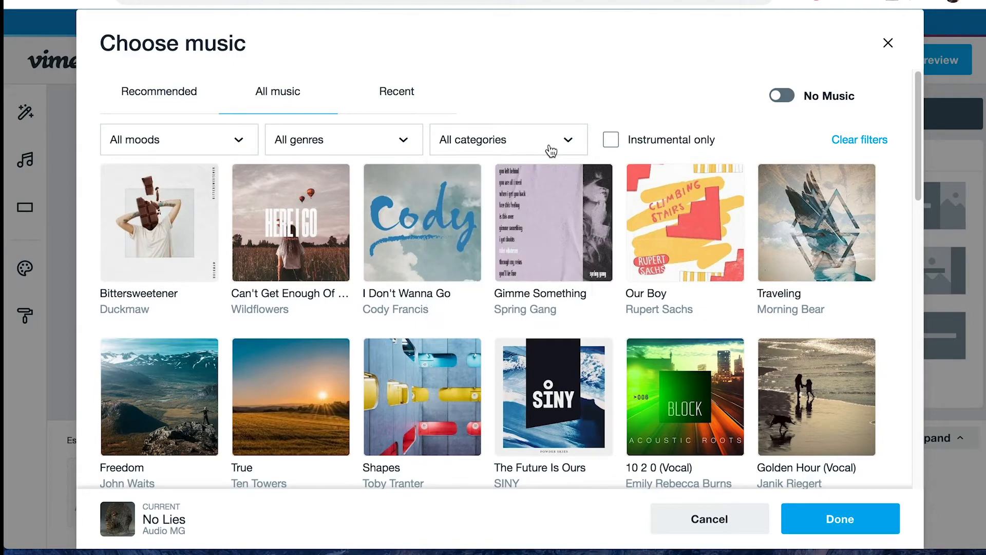
left_click(611, 140)
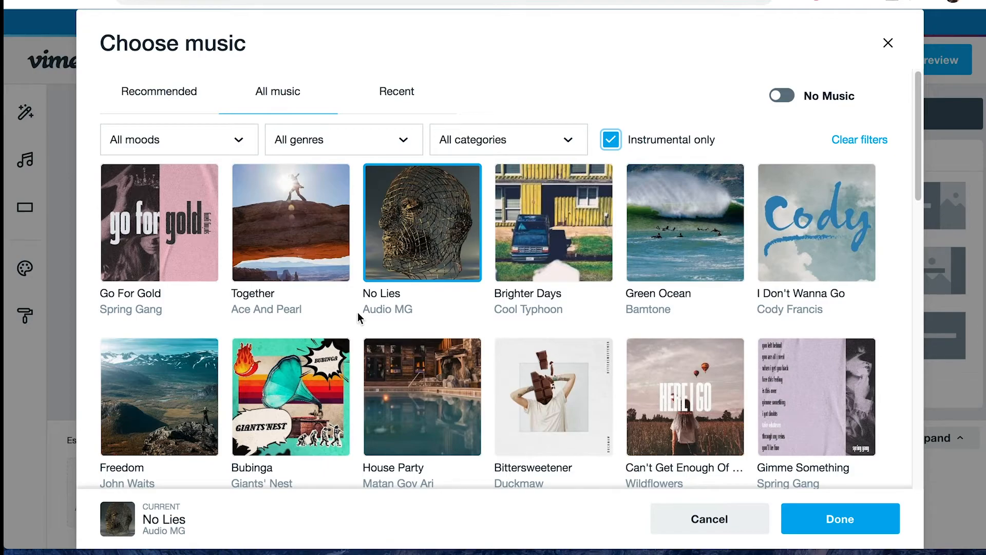
Step: Select the instrumental track "Together" by Ace And Pearl
left_click(297, 232)
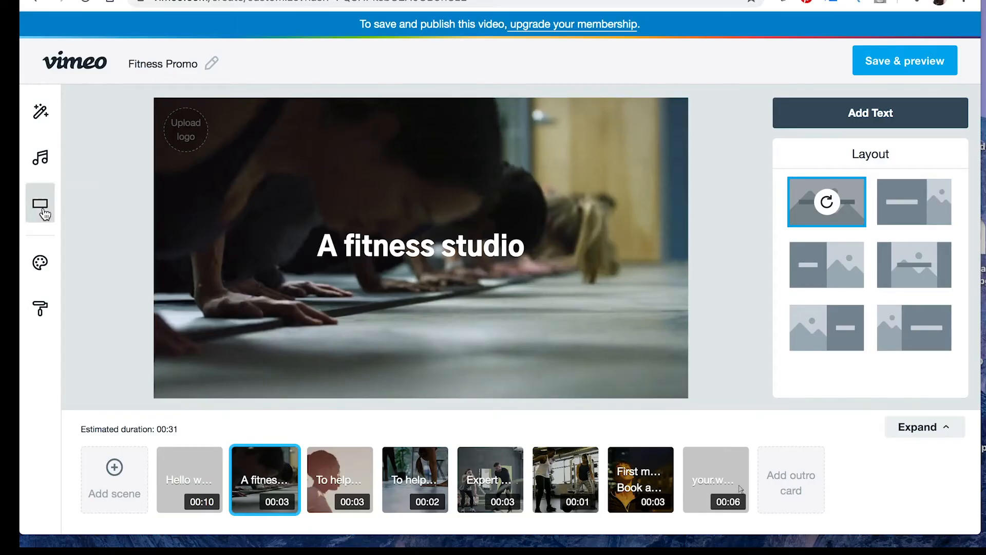
Step: Try the Square format for the video and switch it to Portrait
left_click(45, 213)
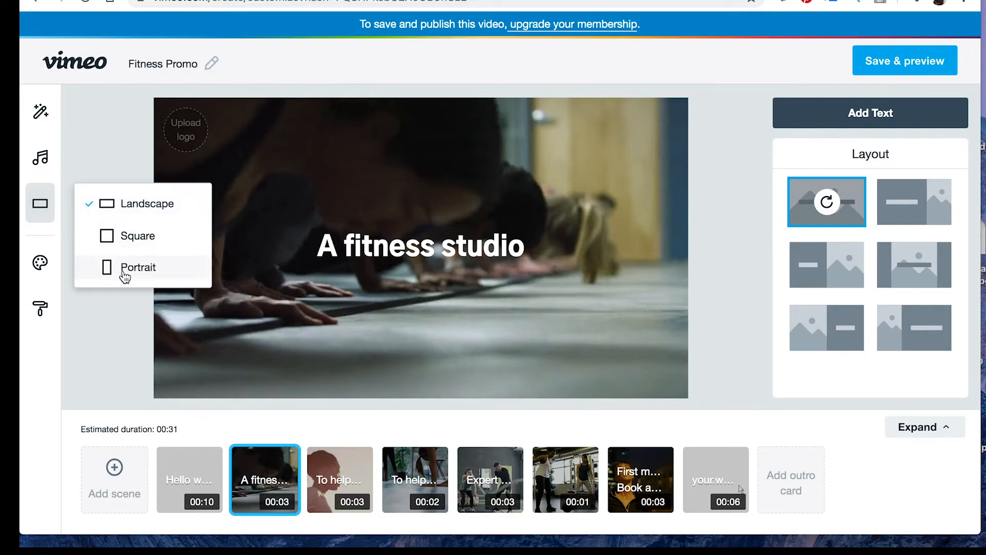
left_click(147, 244)
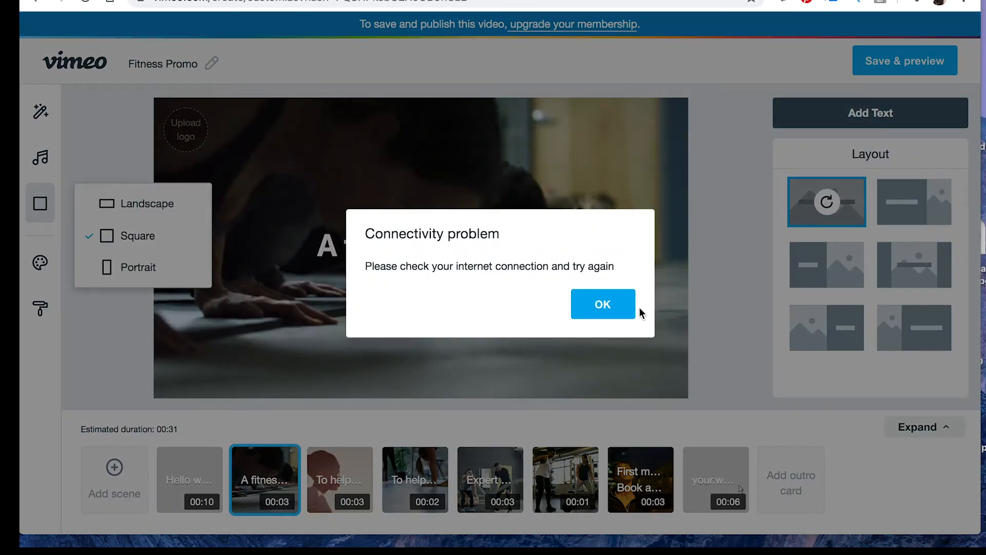
left_click(638, 310)
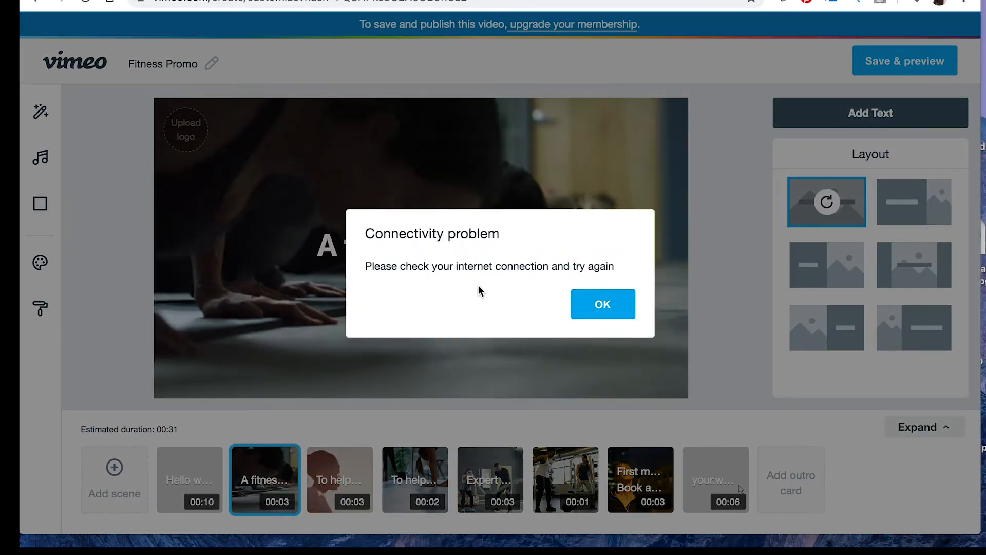
left_click(604, 311)
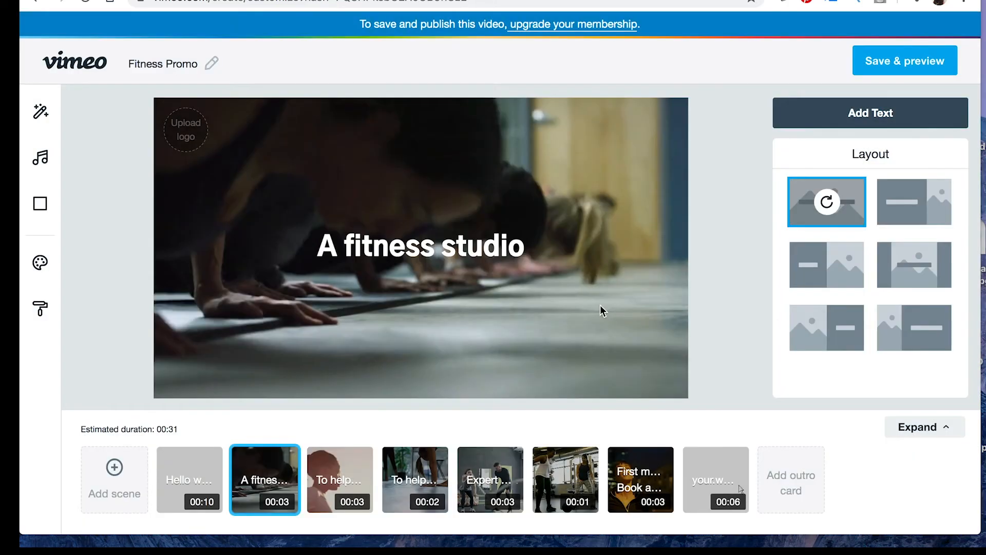
left_click(36, 206)
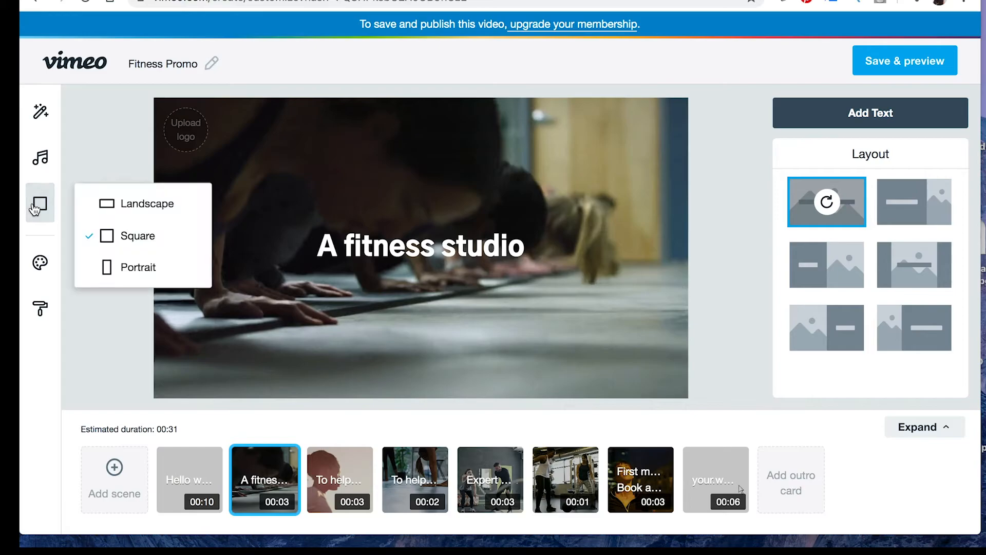
left_click(134, 265)
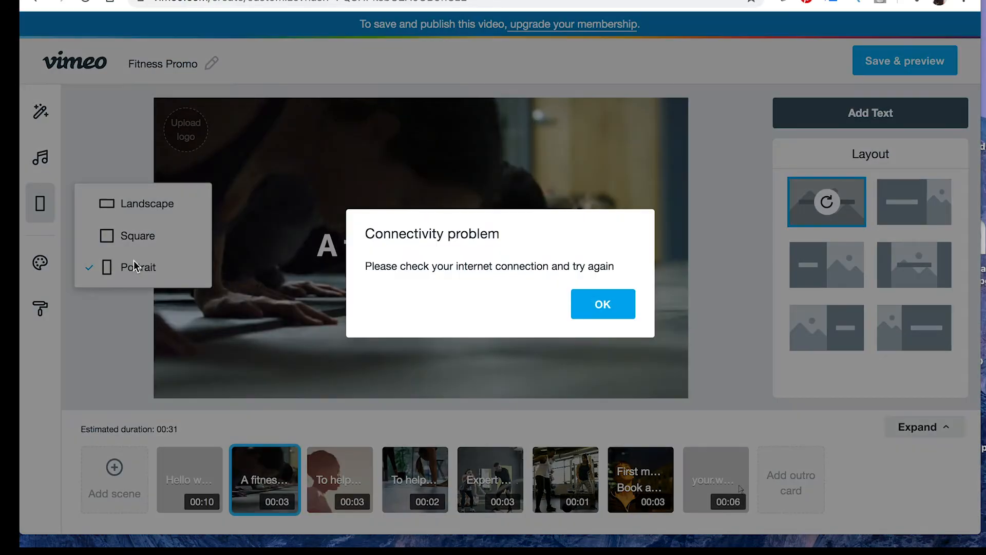
left_click(631, 313)
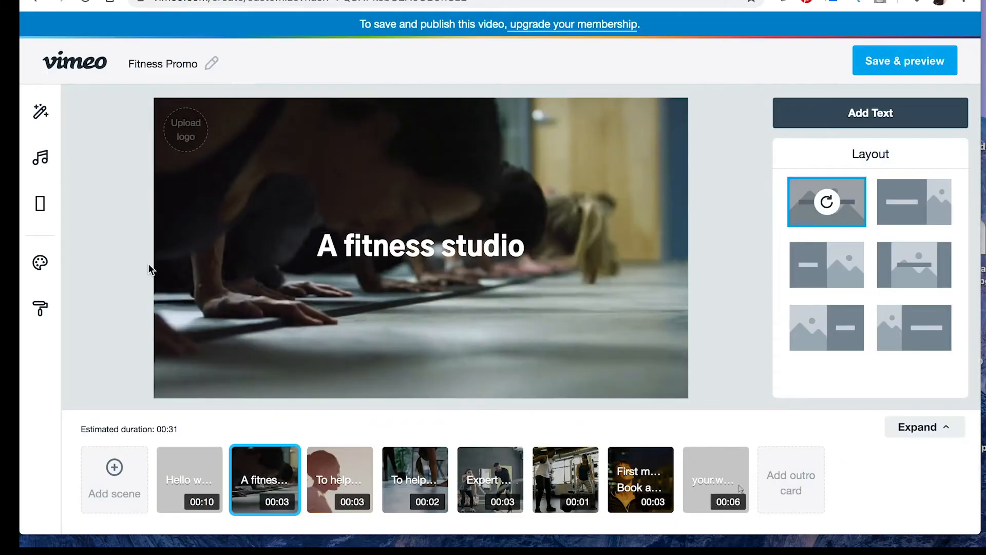
left_click(37, 208)
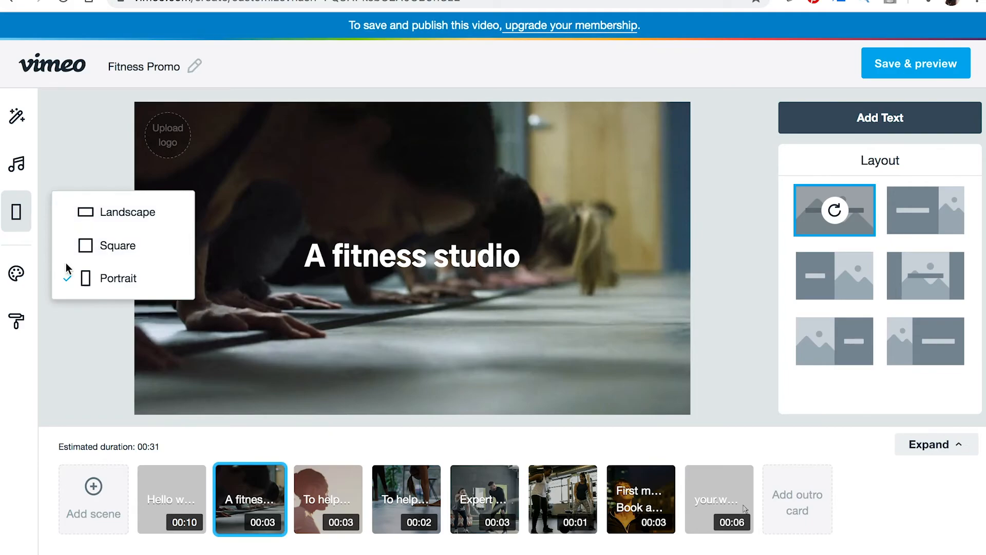
Step: Apply the orange, green and cream color palette to the video
left_click(25, 280)
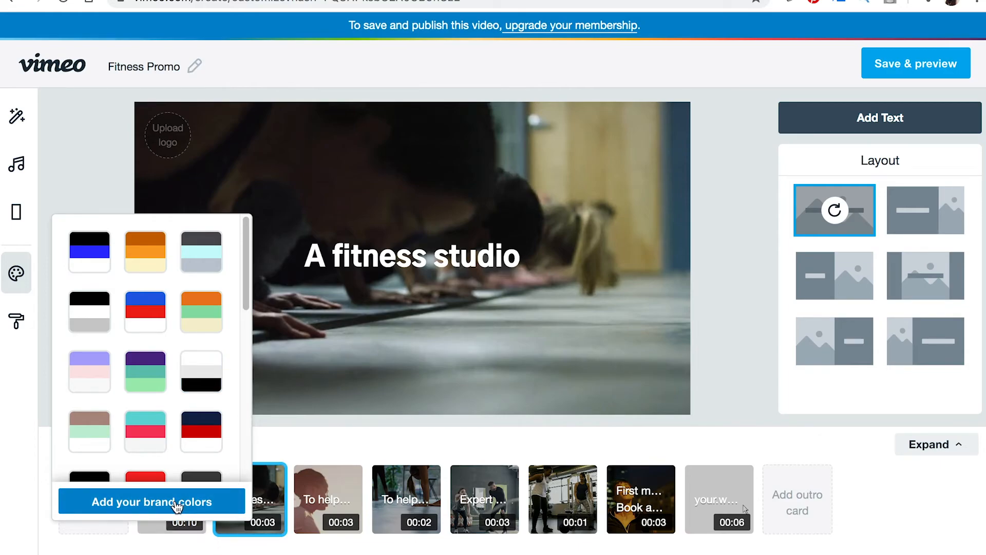
left_click(196, 314)
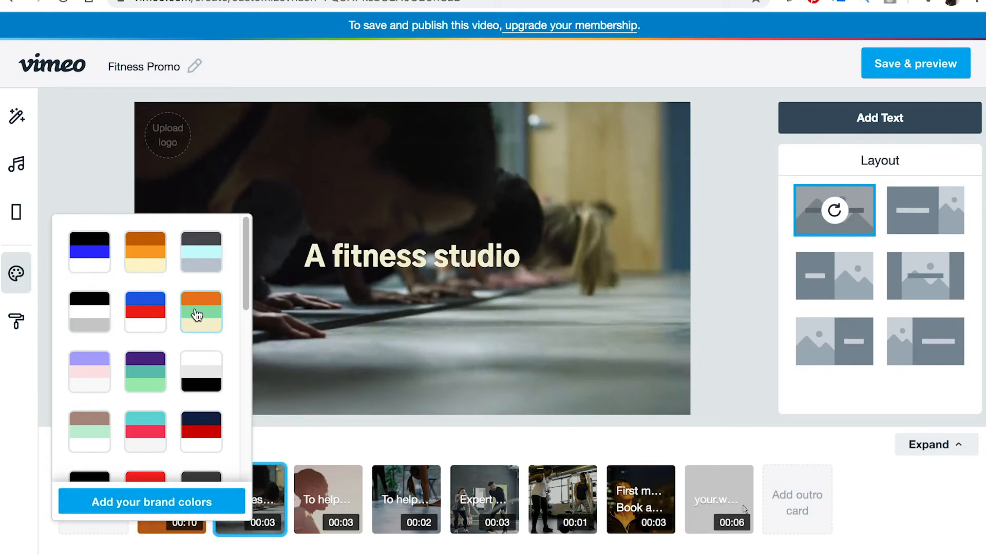
left_click_drag(248, 301, 231, 265)
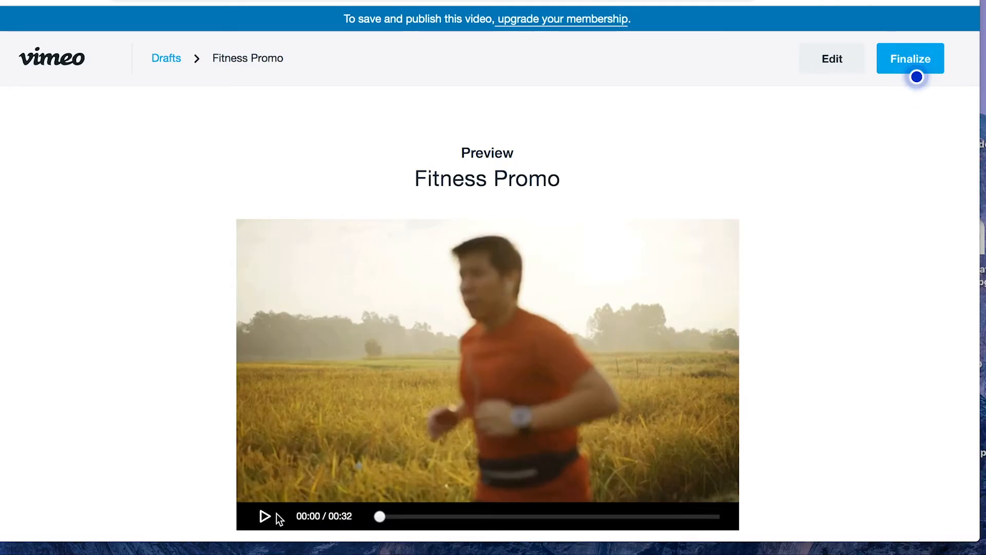
Step: Play the Fitness Promo preview and start finalizing the video to examine the Vimeo Pro and Vimeo Business plans
left_click(265, 517)
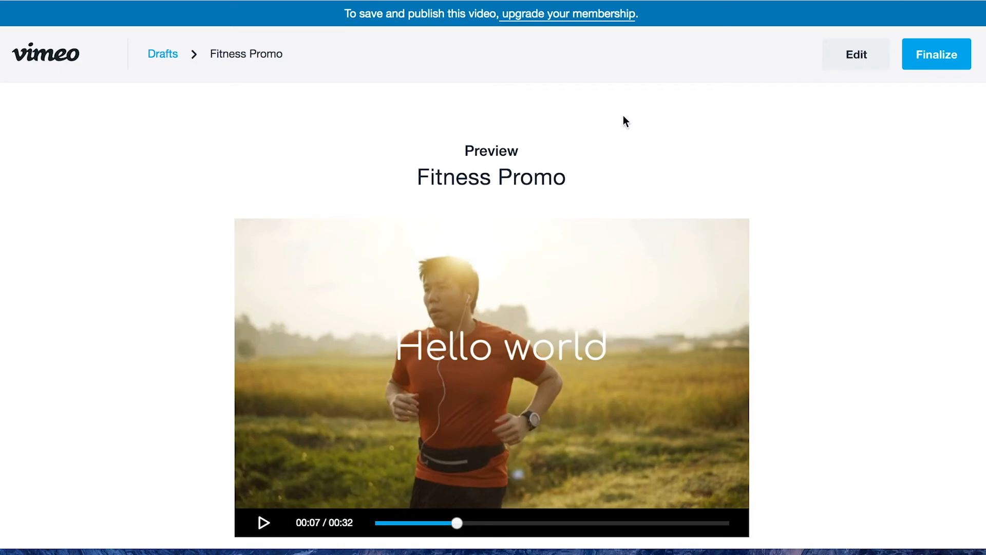
left_click(947, 58)
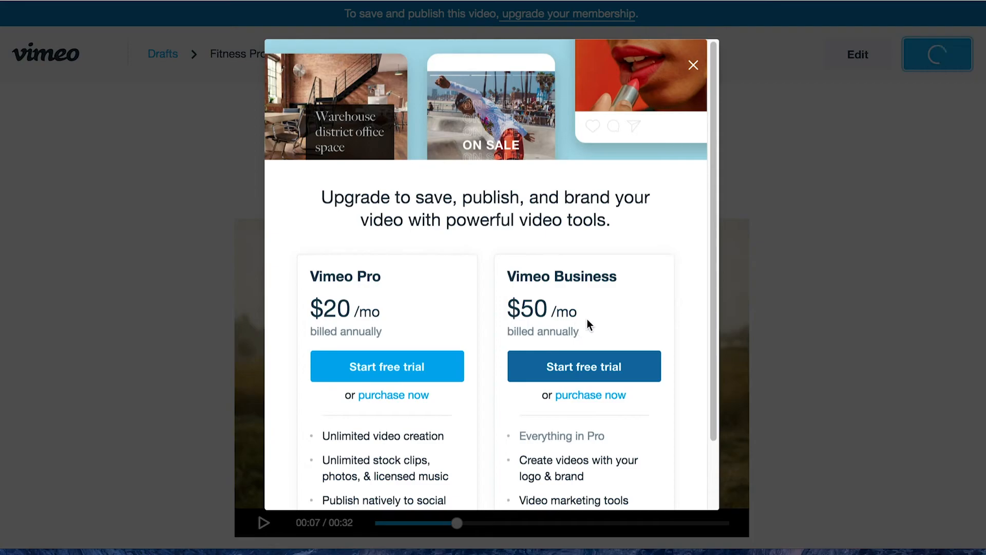
left_click_drag(709, 318, 709, 431)
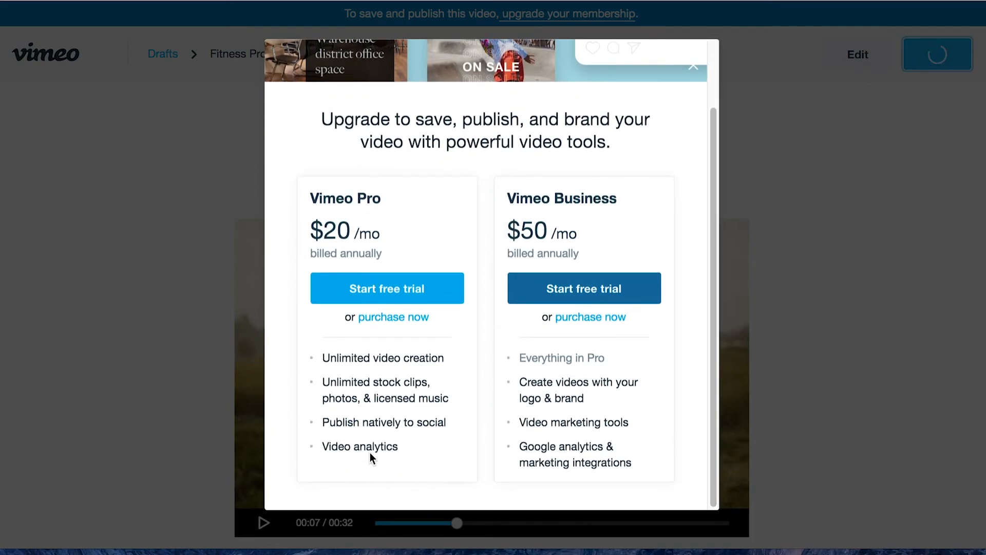